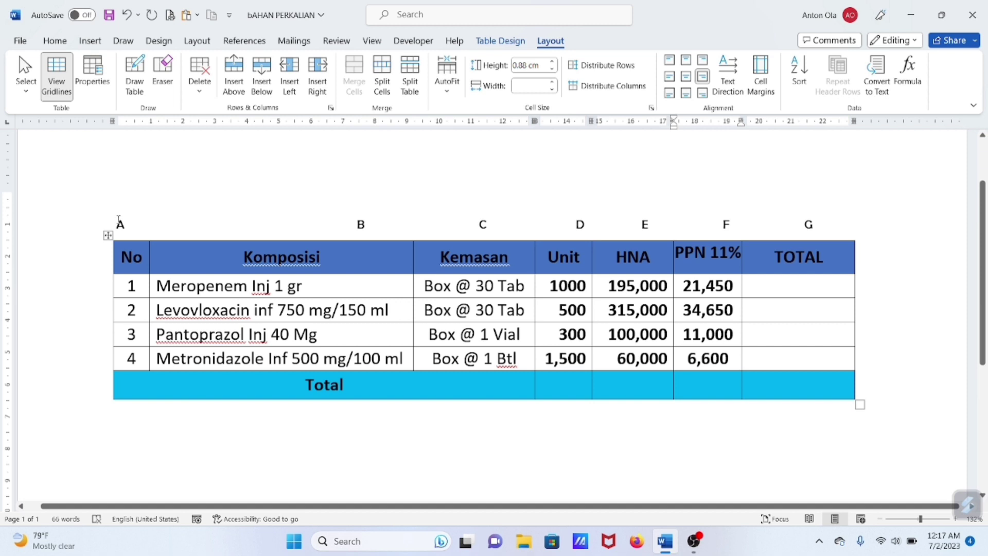
Step: Review the column letters A to G, the empty TOTAL cells, and the Unit, HNA and PPN 11% values in the Meropenem row
left_click_drag(117, 222, 823, 223)
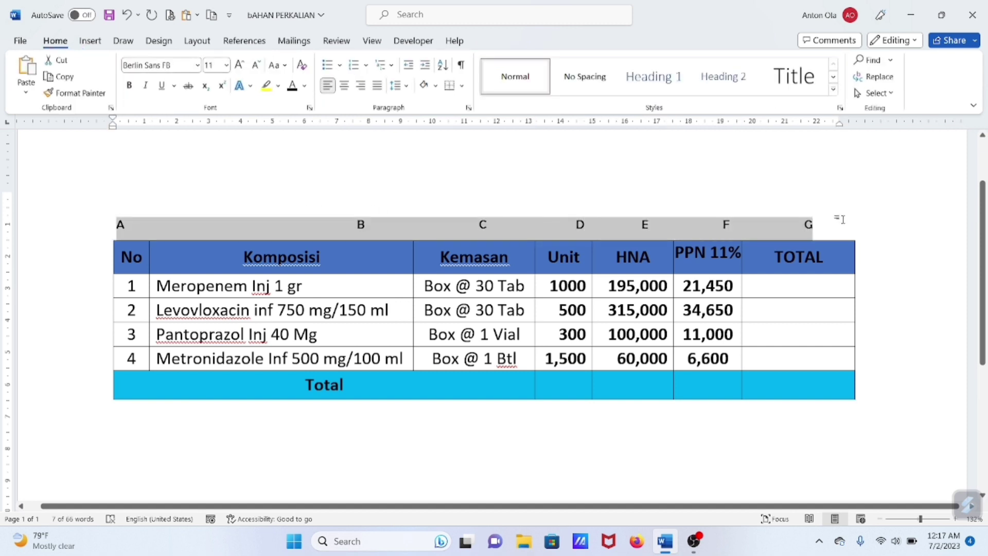
left_click(839, 216)
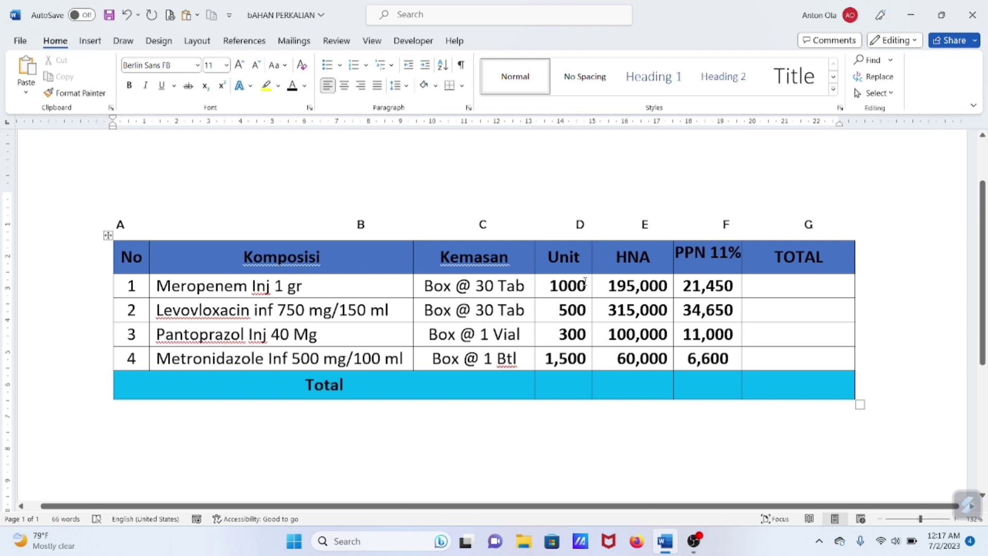
mouse_move(591, 243)
left_click_drag(643, 387, 784, 394)
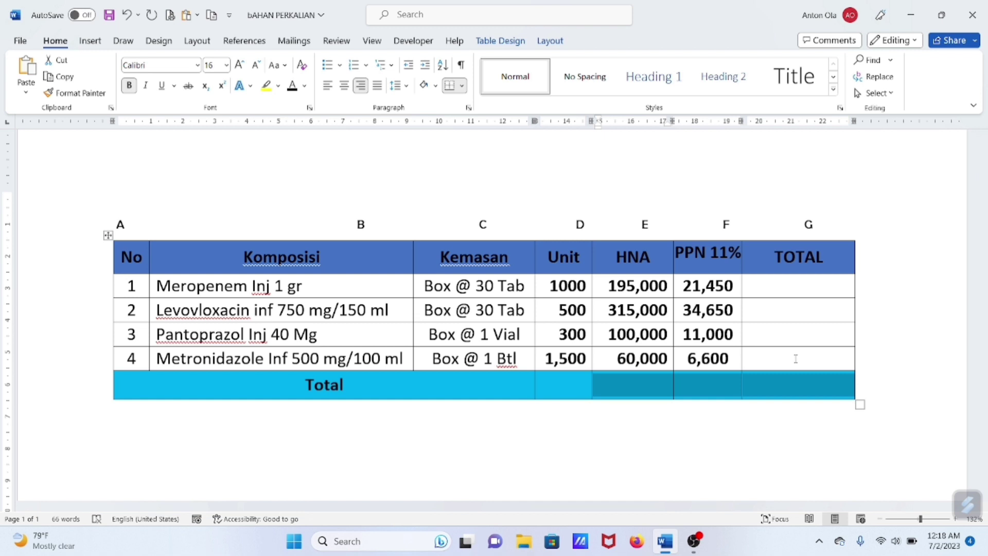
left_click(776, 316)
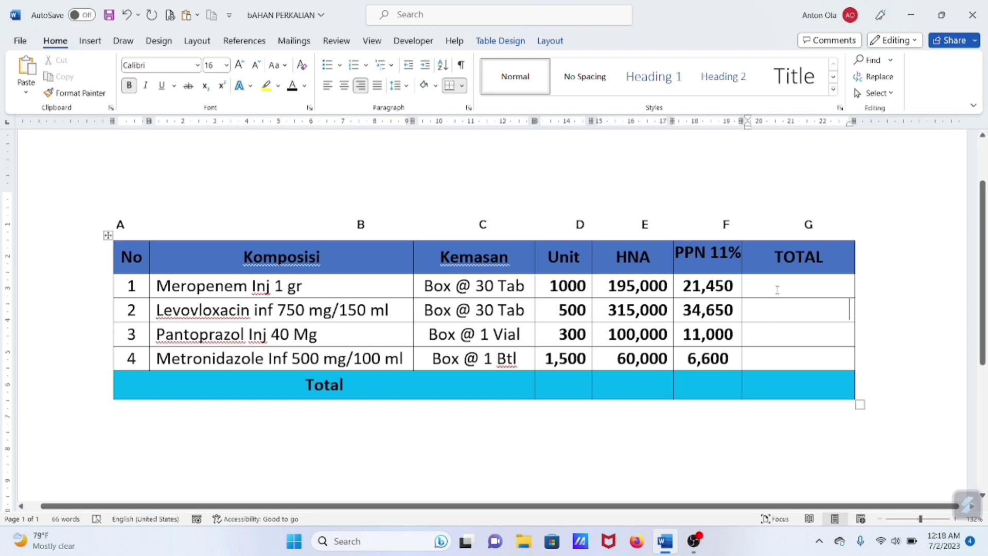
left_click(777, 291)
left_click_drag(569, 285, 721, 286)
left_click(705, 287)
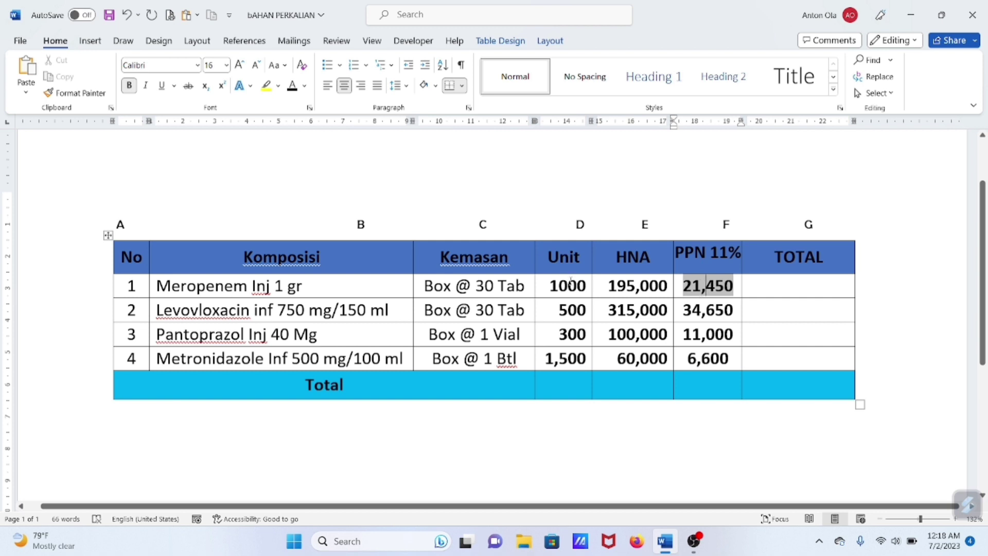
left_click_drag(552, 286, 601, 290)
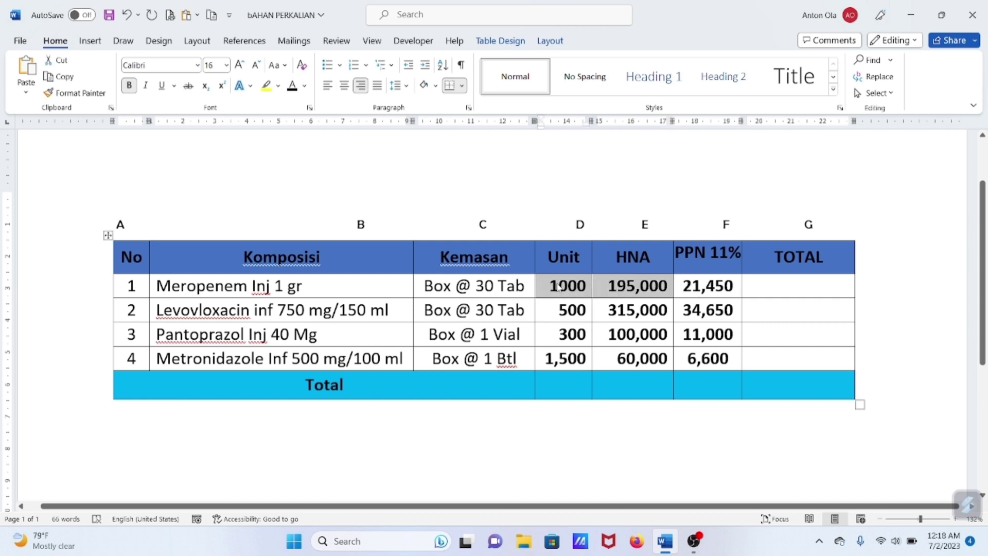
left_click(619, 287)
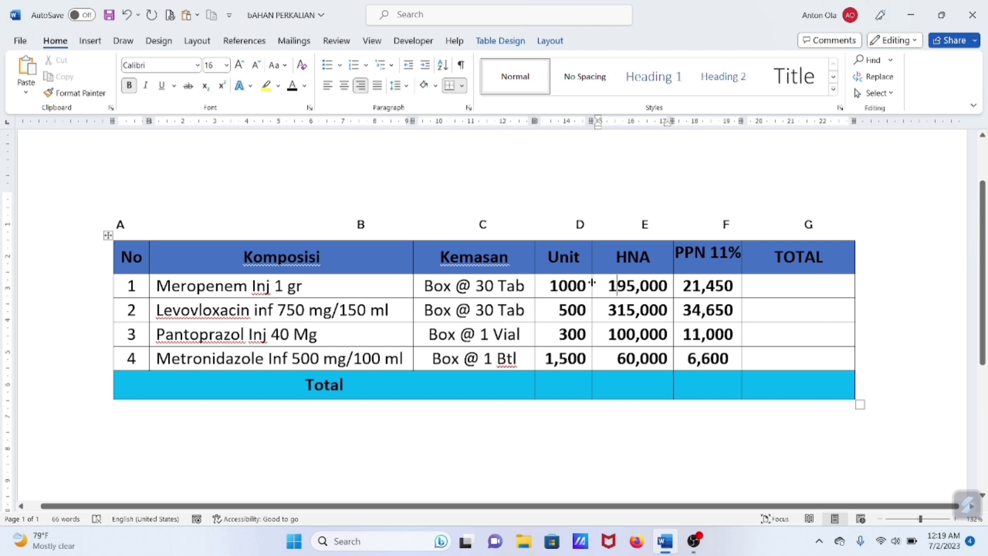
left_click_drag(571, 285, 694, 290)
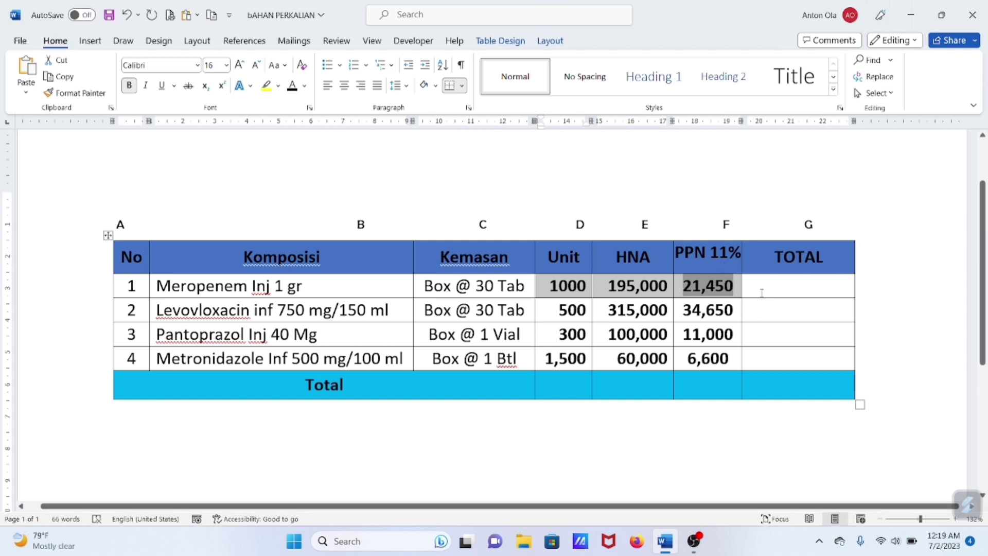
left_click(763, 292)
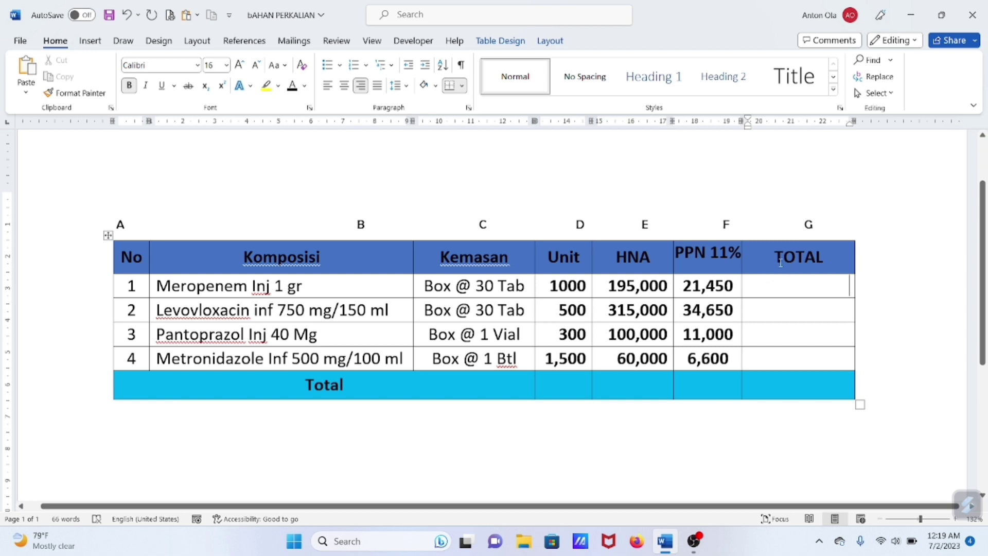
left_click_drag(774, 258, 828, 257)
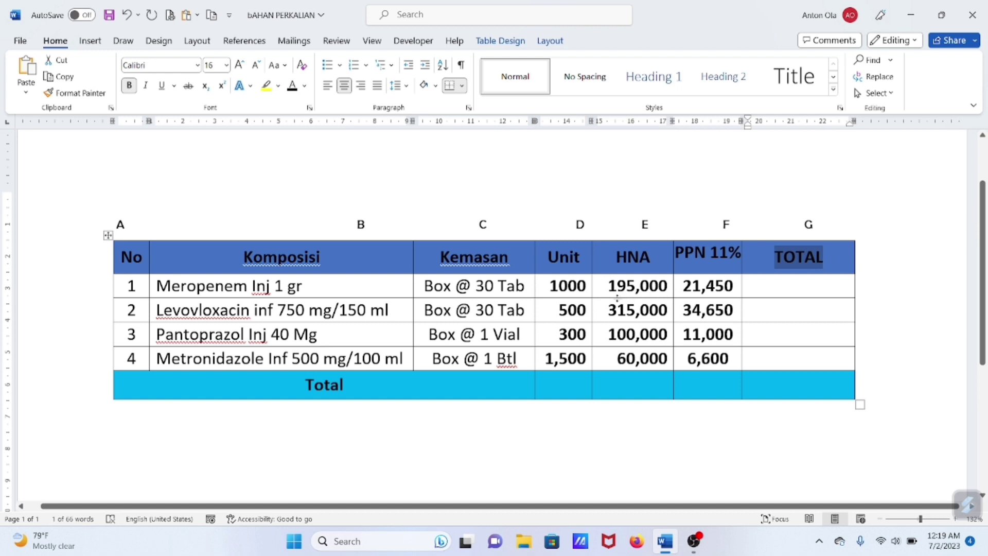
Step: Start a formula in the Meropenem row's TOTAL cell and clear the suggested SUM(LEFT), keeping only the equals sign
left_click(765, 290)
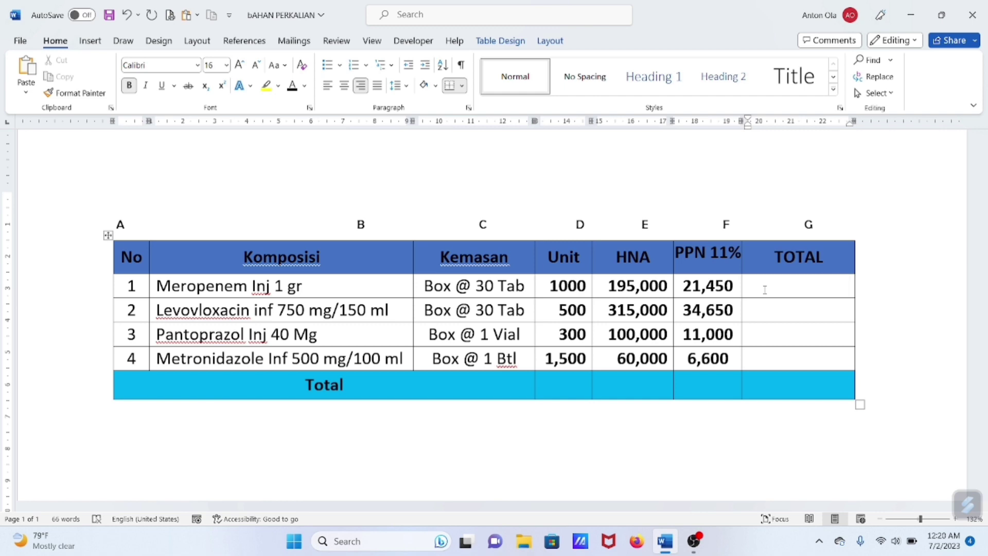
left_click(547, 41)
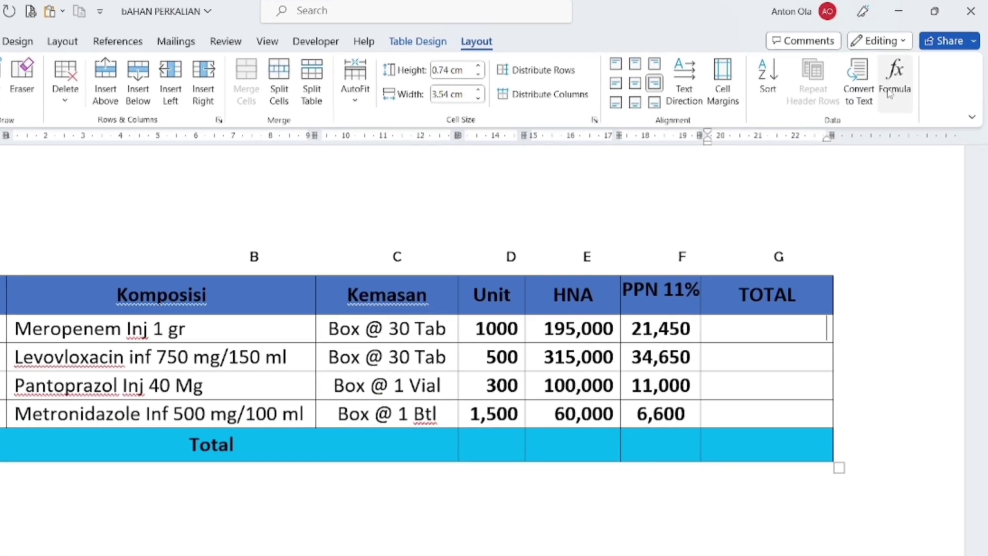
left_click(901, 93)
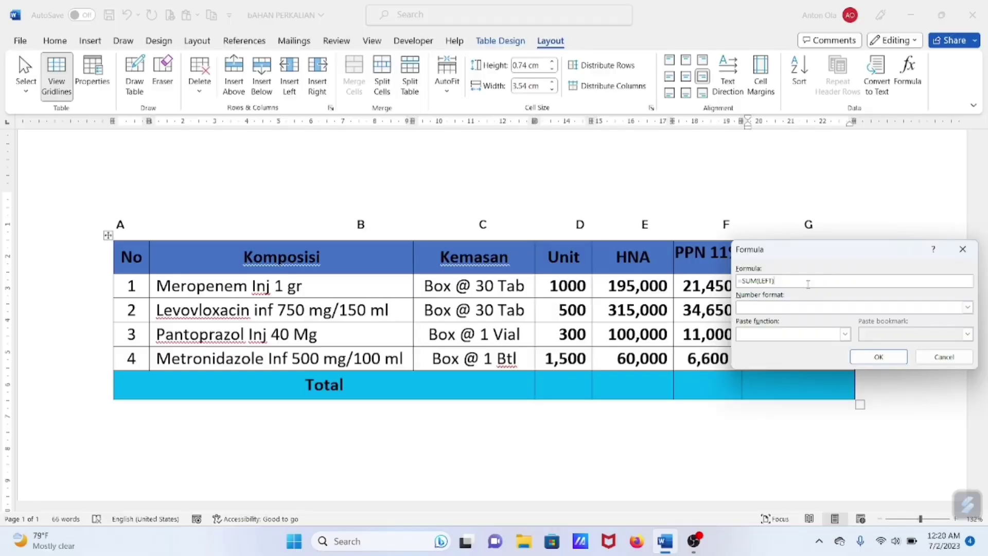
left_click_drag(802, 315, 787, 312)
left_click_drag(829, 254, 803, 253)
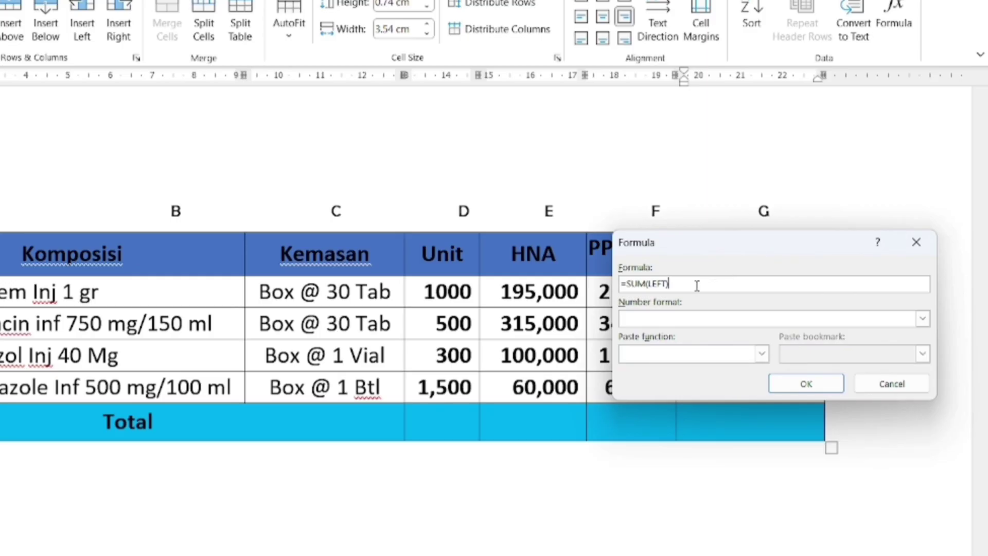
left_click_drag(670, 284, 634, 285)
key("BackSpace")
key("BackSpace")
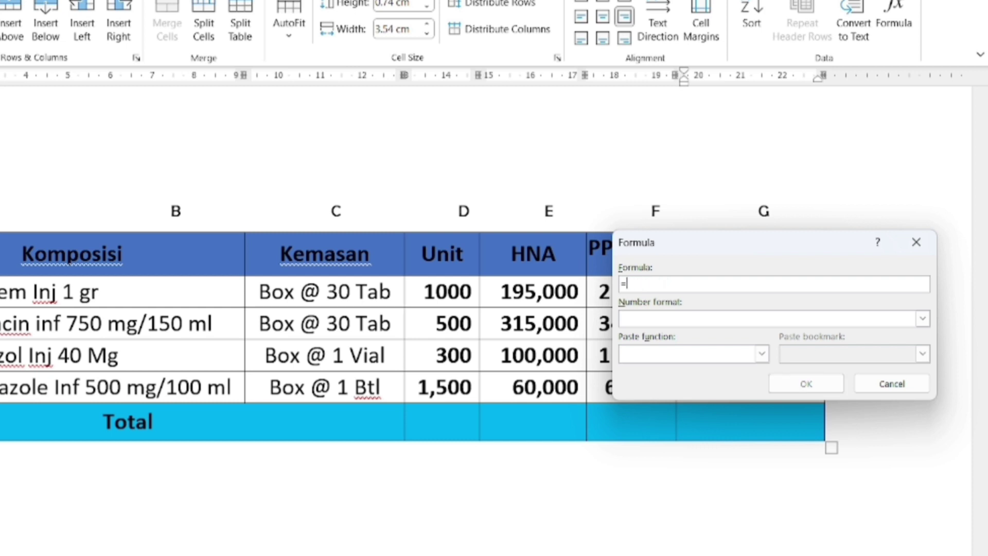
Step: Try the formula =PRODUCT(LEFT) in the Meropenem row's TOTAL cell, picking PRODUCT from the available functions
left_click(762, 355)
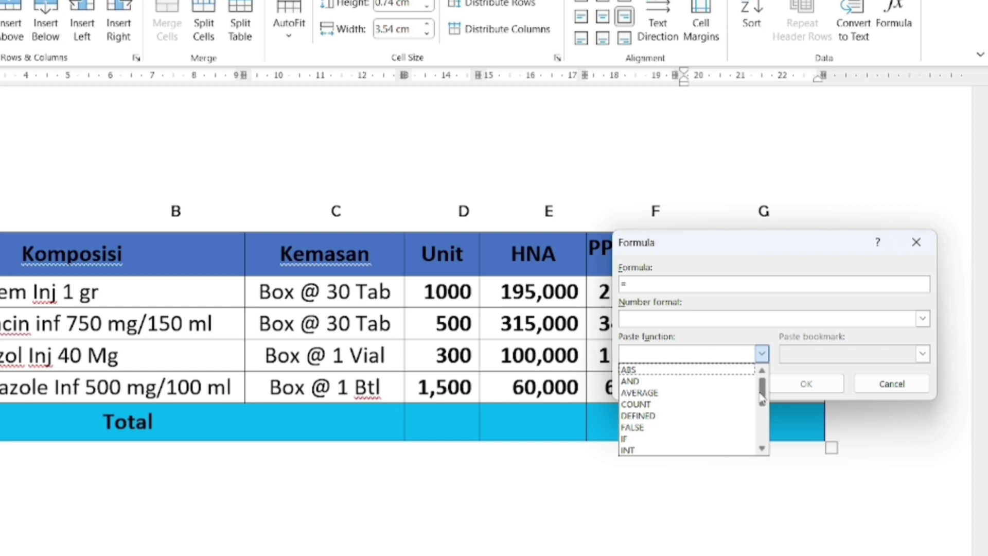
left_click_drag(761, 396, 764, 435)
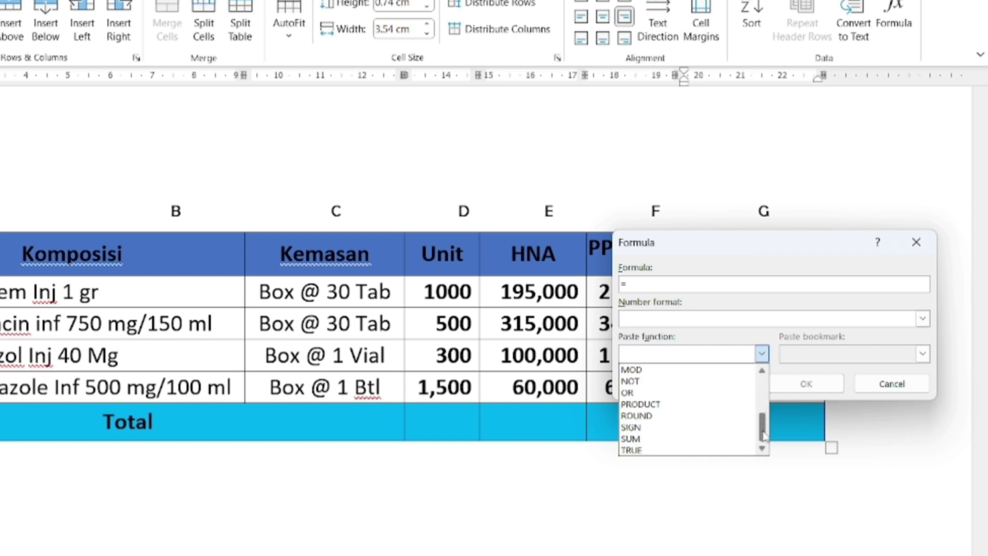
left_click(664, 404)
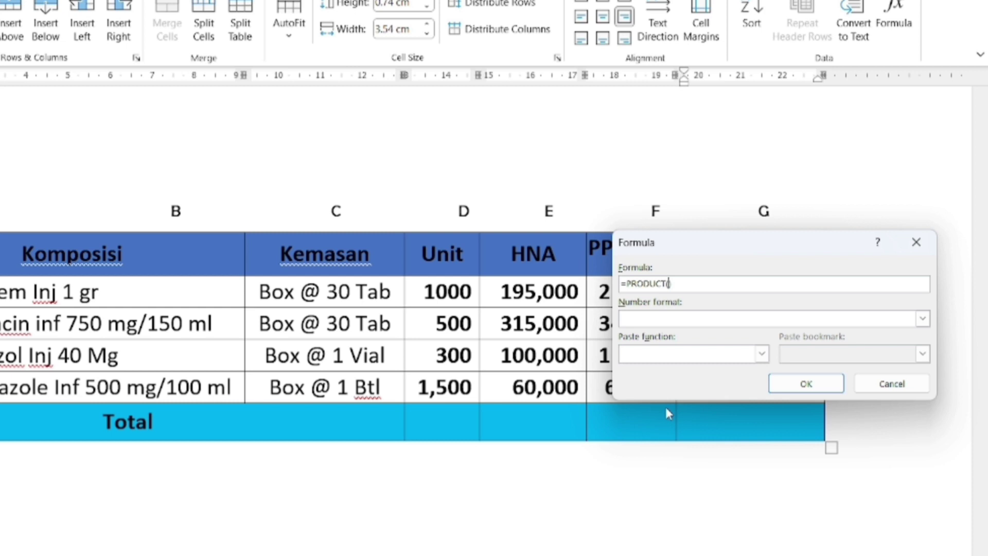
left_click_drag(709, 242, 813, 246)
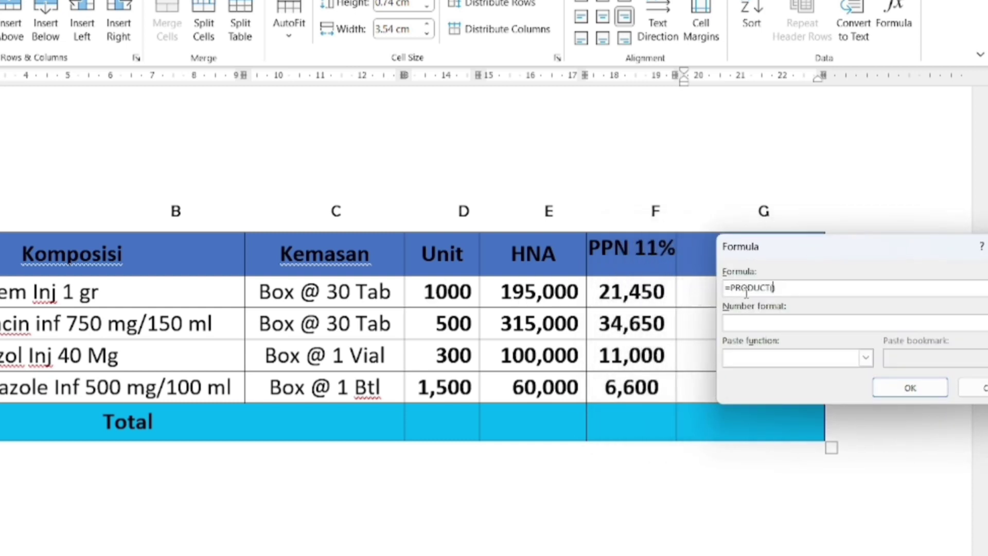
type("LEF")
key("BackSpace")
type("T")
left_click_drag(828, 256, 795, 256)
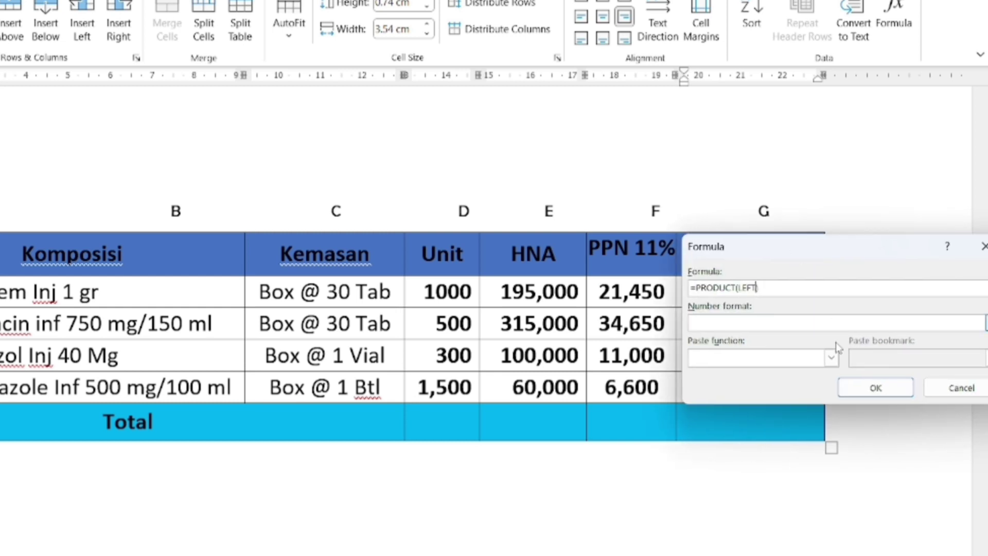
left_click(863, 394)
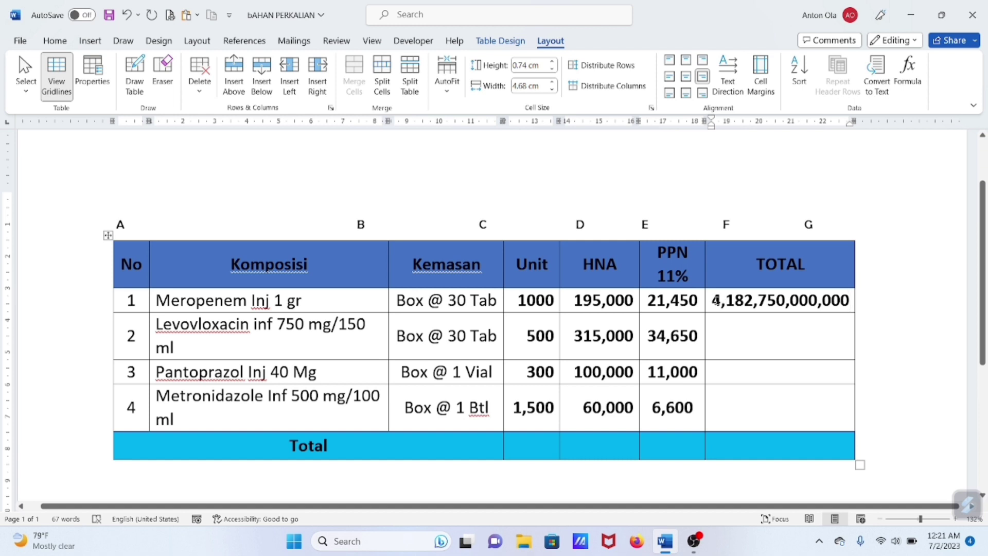
Step: Remove the calculated product from the Meropenem row's TOTAL cell so the cell is empty
left_click_drag(717, 300, 842, 300)
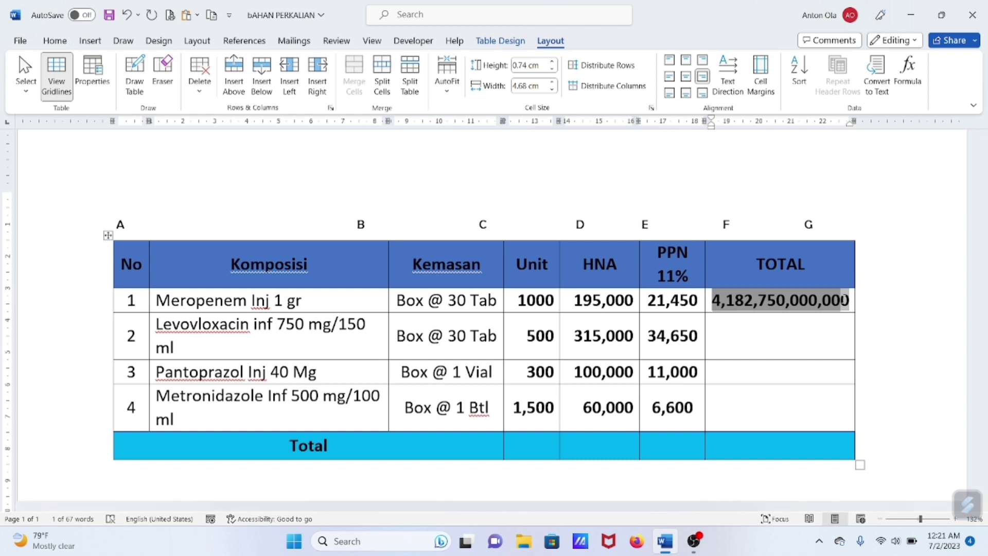
type("0")
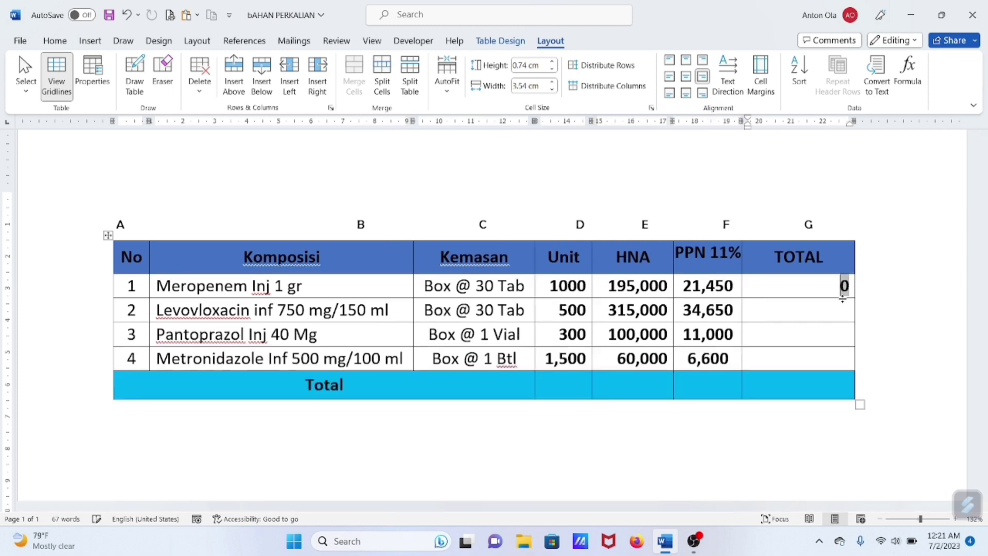
key("BackSpace")
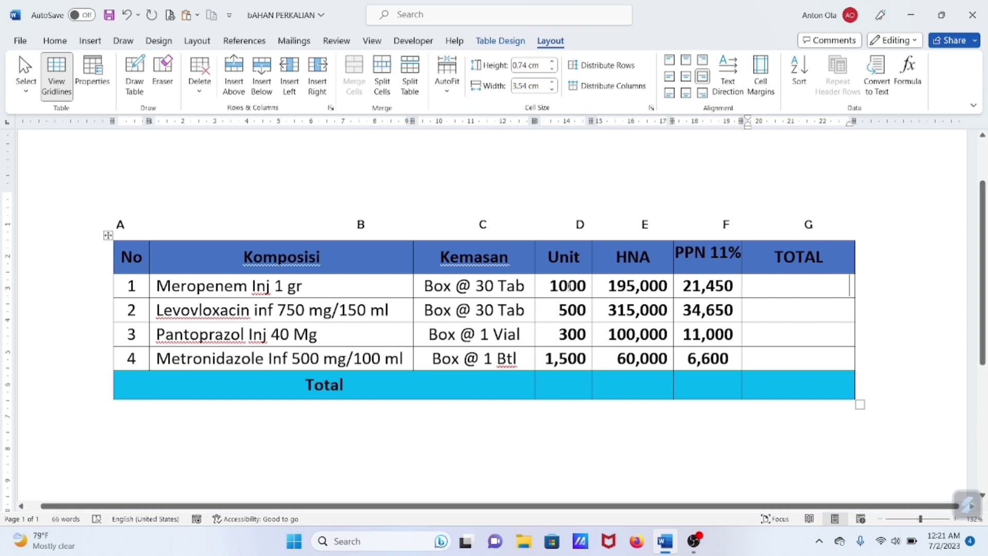
Step: Add the note "Unit x Harga Jadi" on the line below the table
scroll(746, 406, "down", 2)
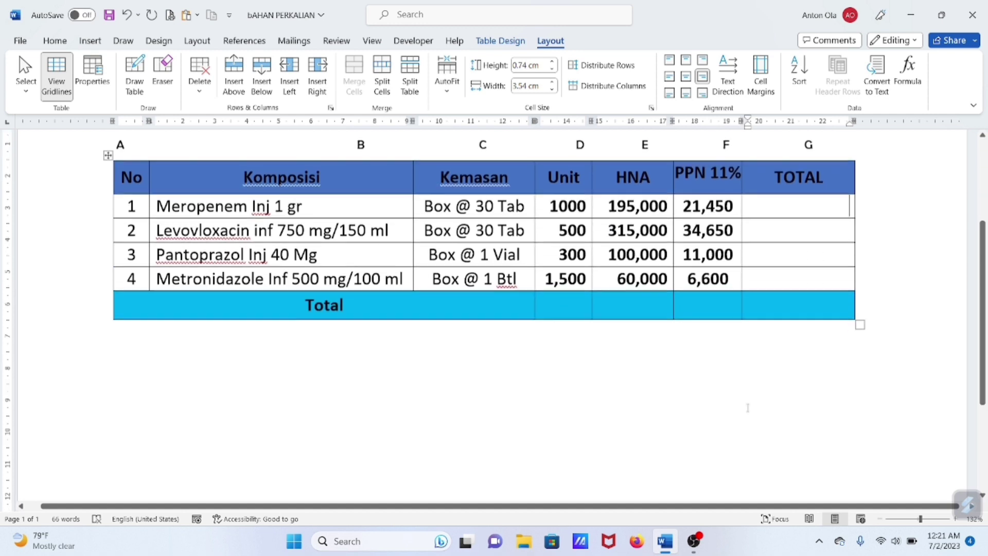
left_click(662, 375)
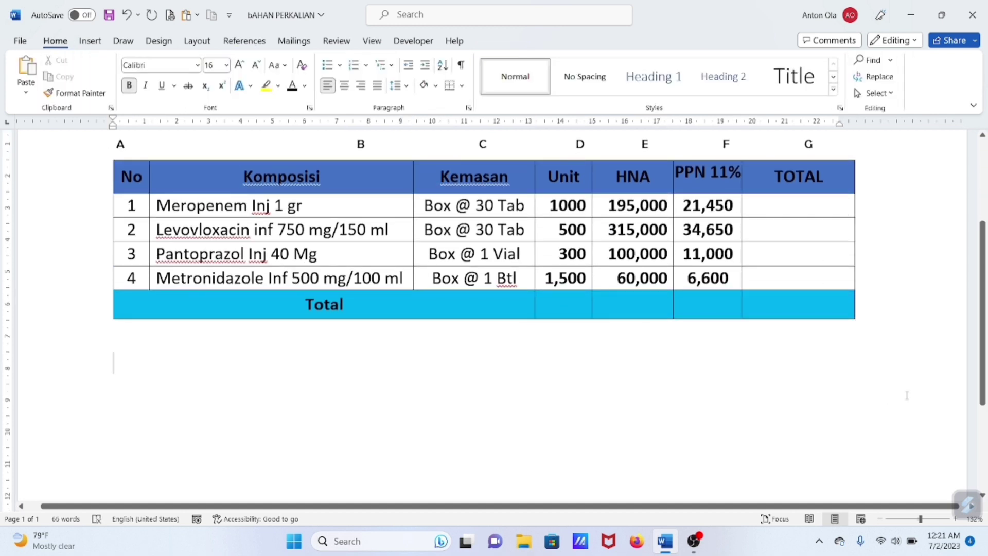
type("Unit")
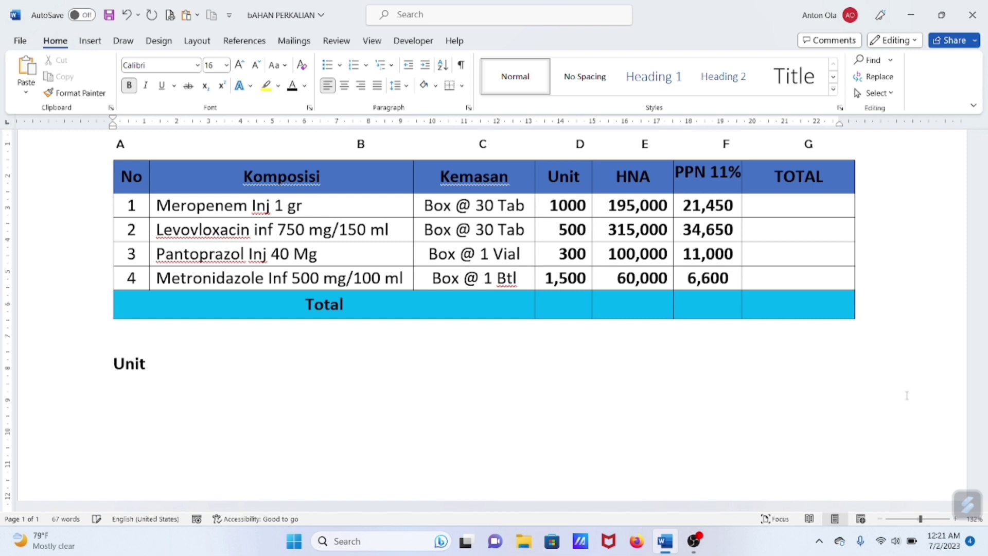
type(" x Harga Jadi")
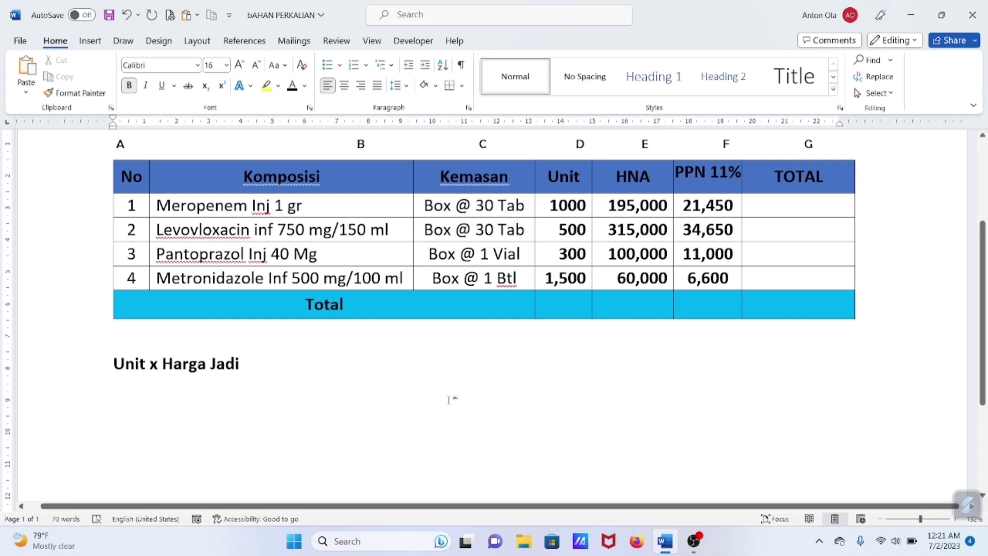
scroll(449, 400, "up", 2)
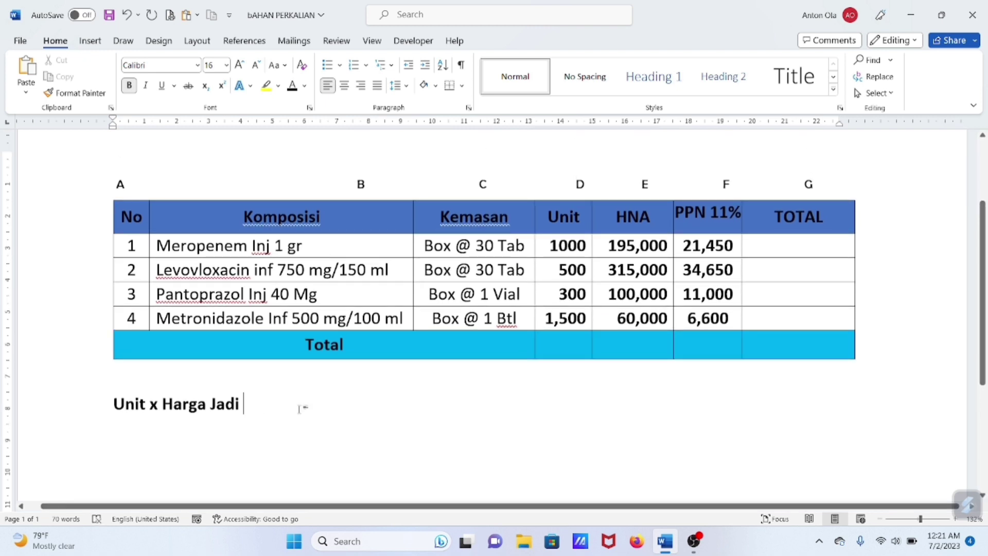
scroll(462, 412, "up", 1)
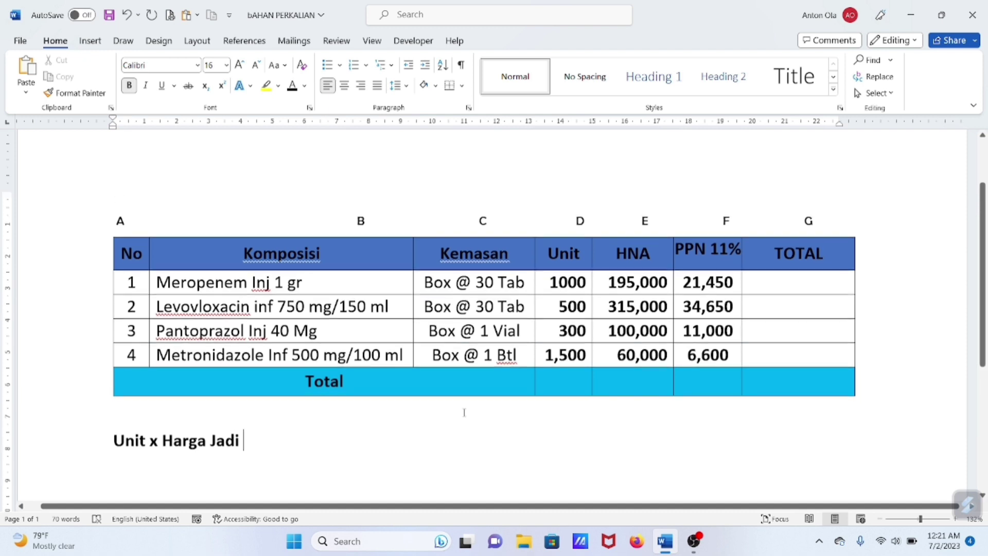
Step: Start a formula in the Meropenem row's TOTAL cell and clear the suggested PRODUCT(LEFT), keeping only the equals sign
left_click(780, 290)
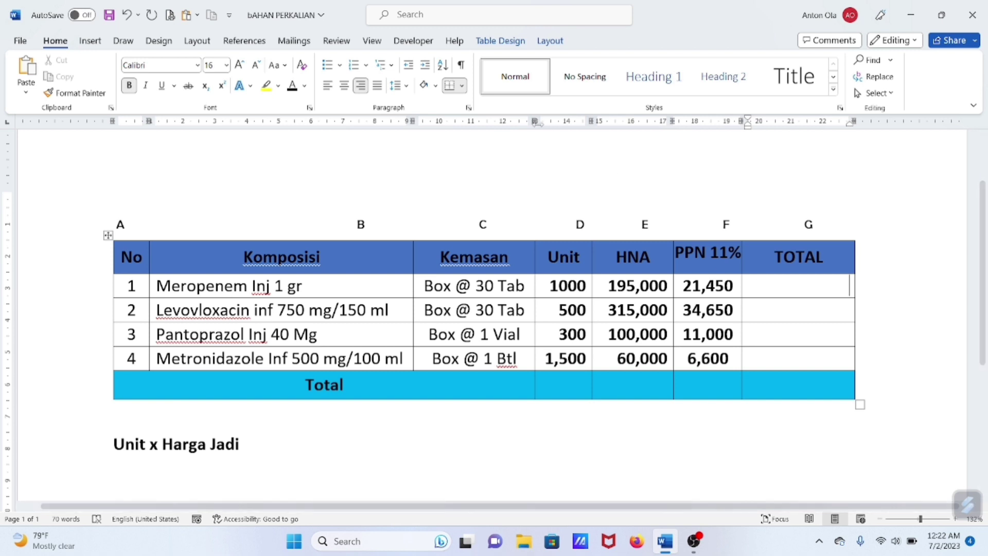
left_click(562, 43)
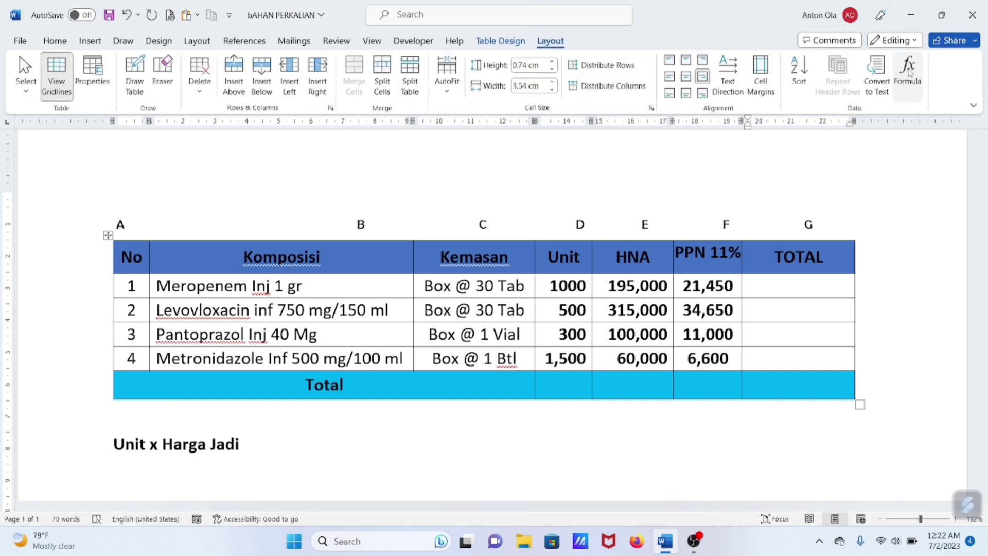
left_click(909, 72)
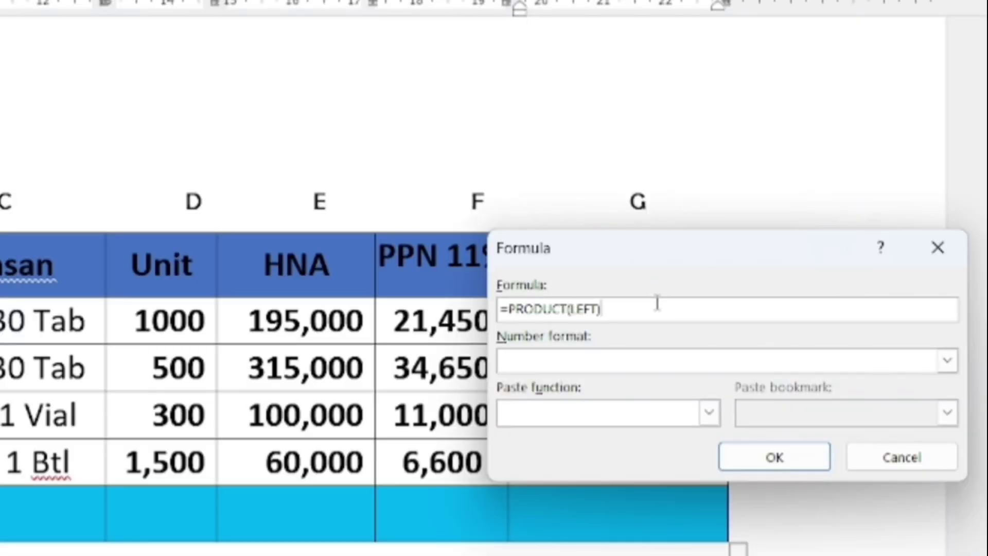
left_click_drag(818, 277, 774, 275)
left_click_drag(570, 297, 521, 297)
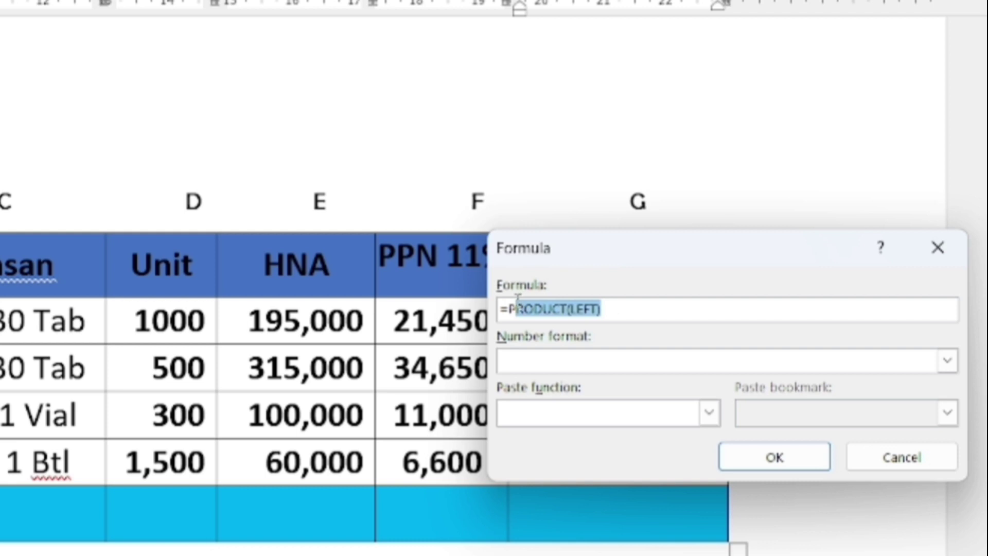
key("BackSpace")
key("BackSpace")
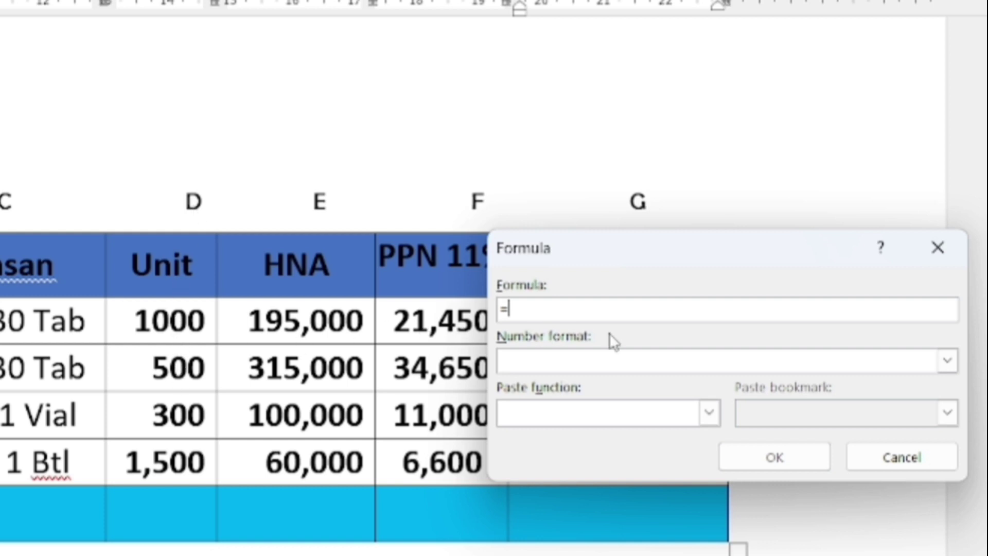
Step: Complete the formula for the Meropenem row as =D2*(E2+F2), multiplying the unit by HNA plus PPN
type("D")
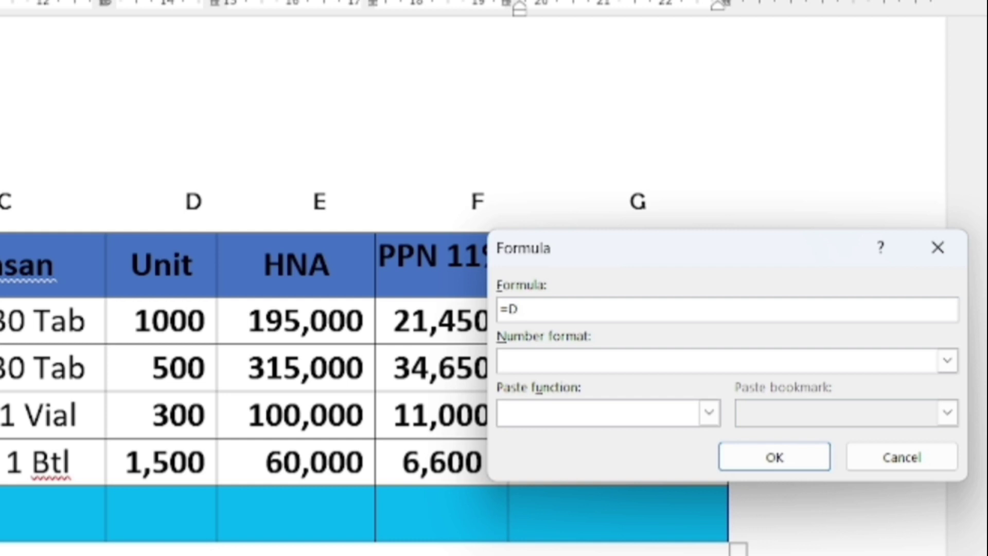
type("2*(")
type("E2+F2")
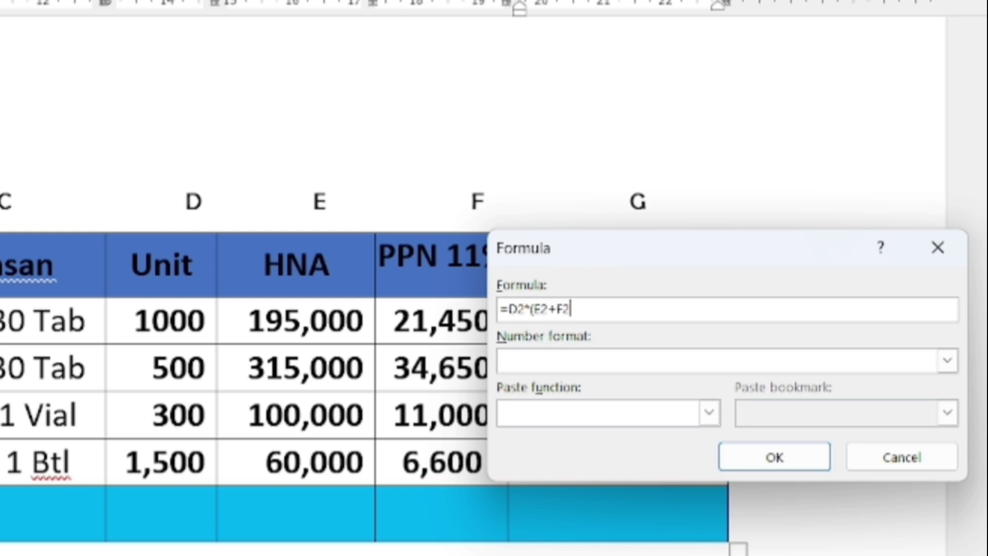
type(")")
Step: Copy the formula text =D2*(E2+F2) for reuse and insert the formula with the #,##0 number format
left_click_drag(630, 309, 504, 312)
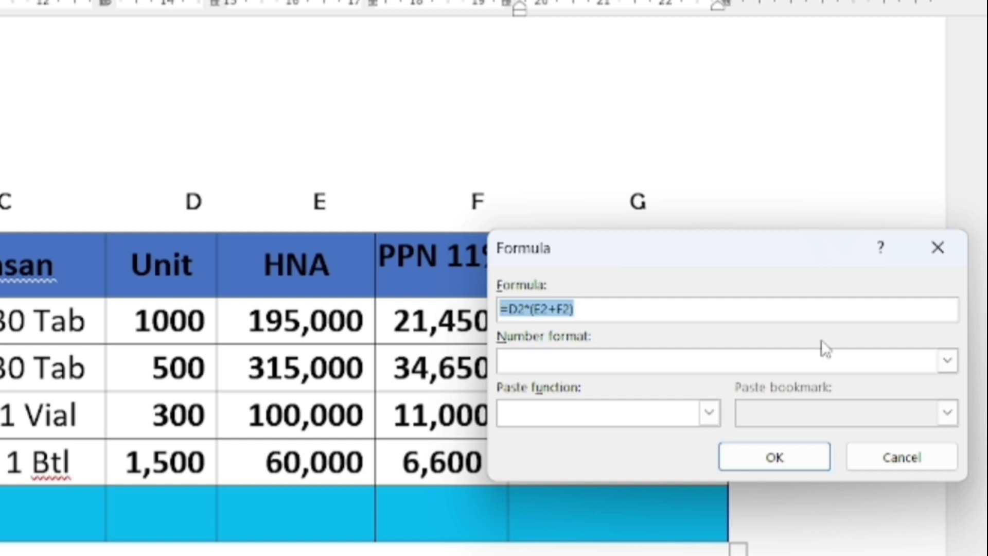
left_click(955, 363)
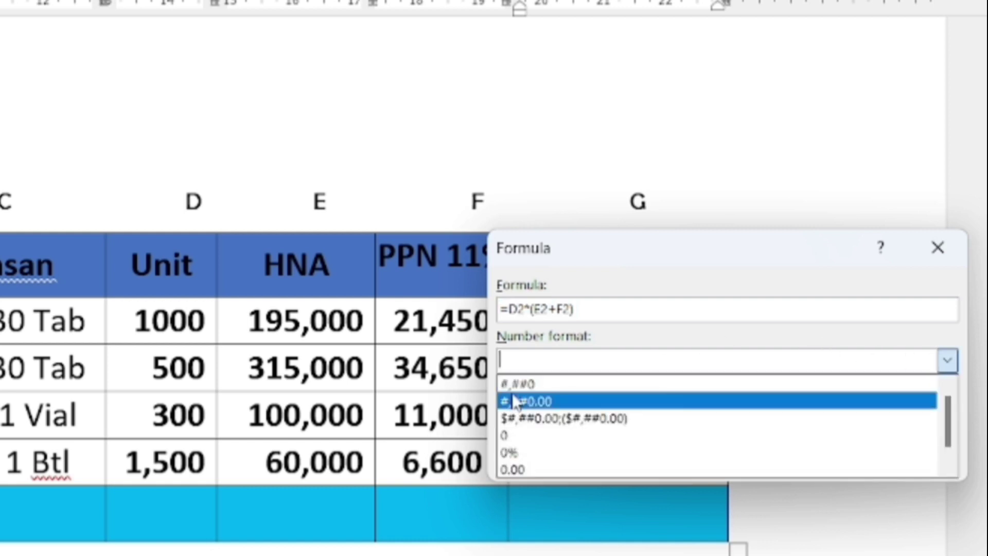
left_click(525, 381)
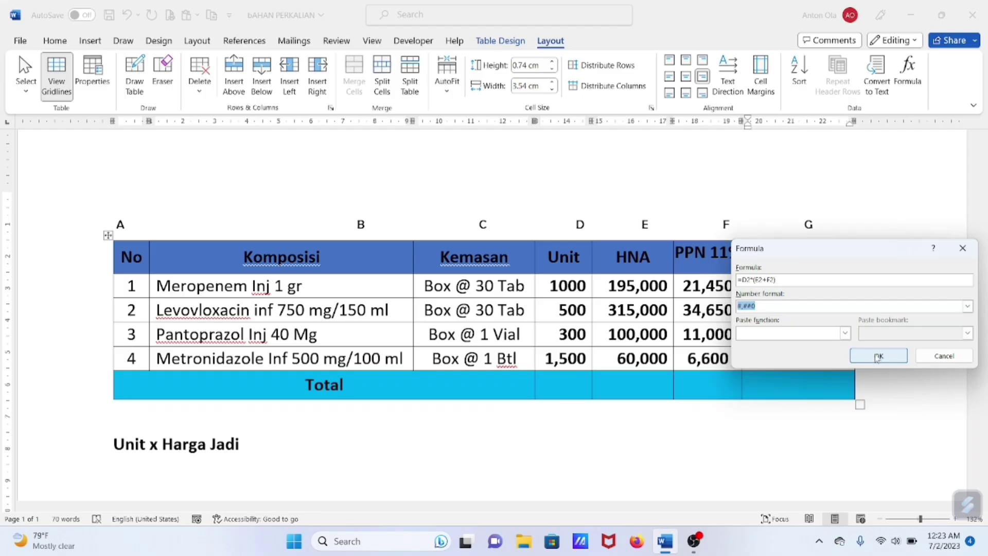
left_click(774, 458)
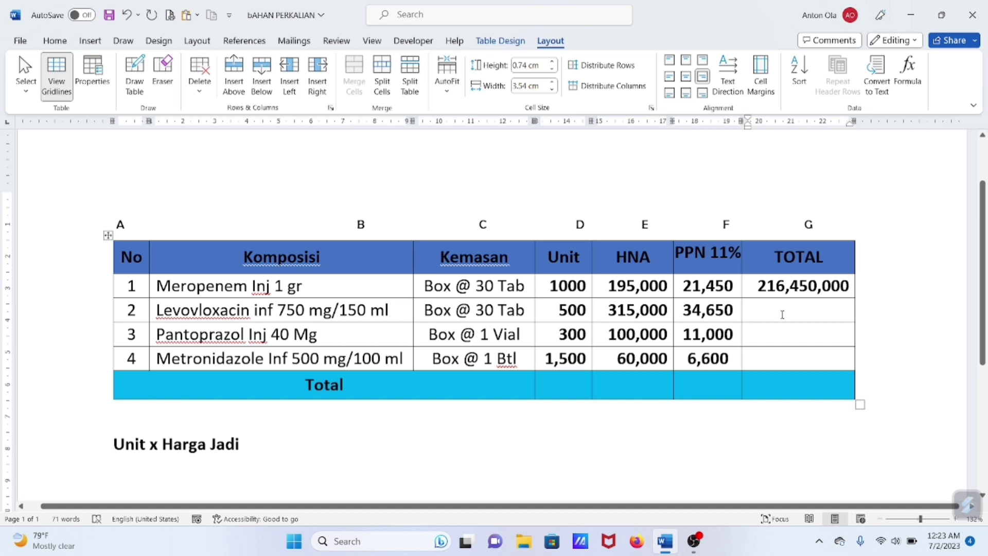
Step: Start a formula in the Levovloxacin row's TOTAL cell and replace the suggestion with the copied =D2*(E2+F2)
left_click(782, 314)
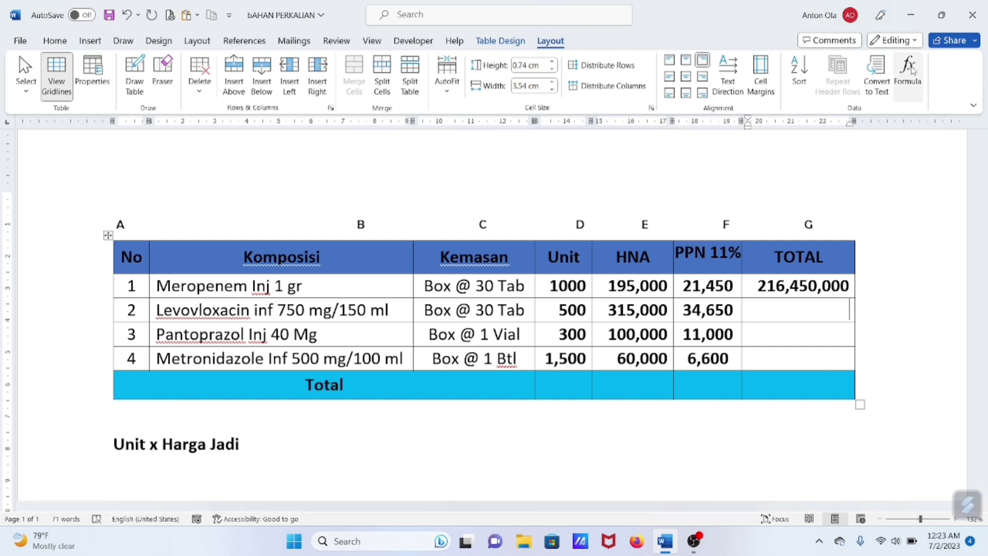
left_click(912, 70)
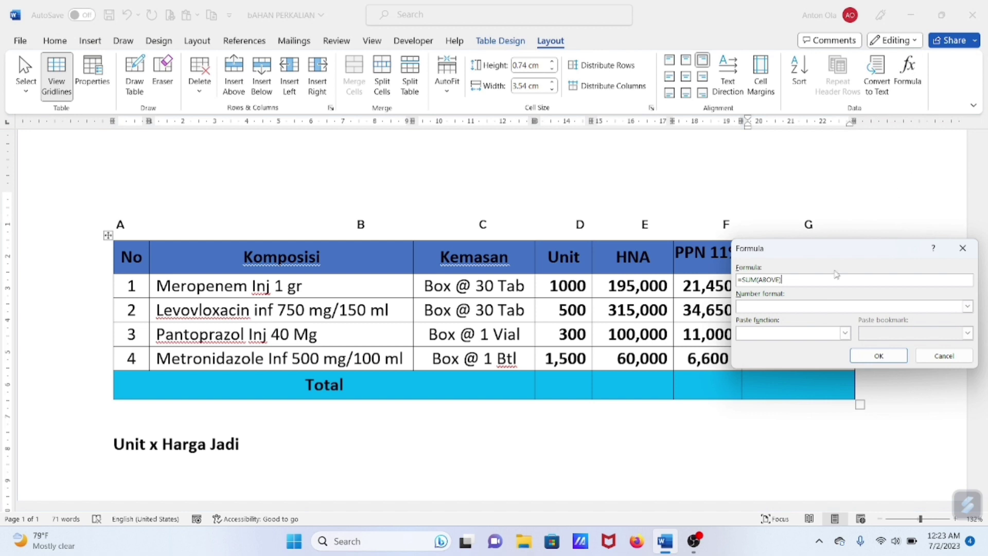
left_click_drag(812, 279, 736, 280)
type("=D2*(E2+F2)")
Step: Adapt the Levovloxacin formula to its own row as =D3*(E3+F3) and insert it
key("BackSpace")
key("BackSpace")
type("3")
key("BackSpace")
type("3")
key("BackSpace")
type("3*(E3+F3")
left_click(878, 356)
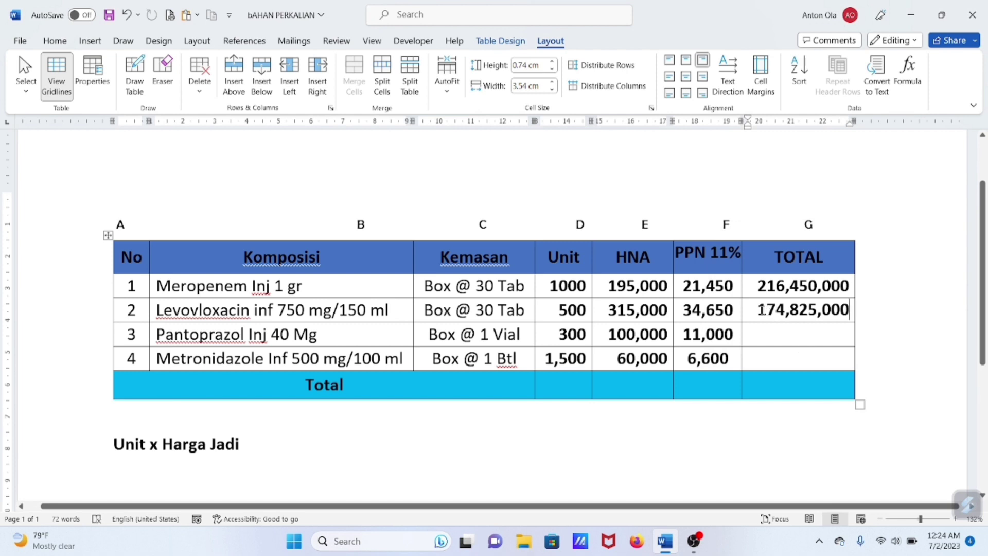
left_click_drag(760, 311, 842, 309)
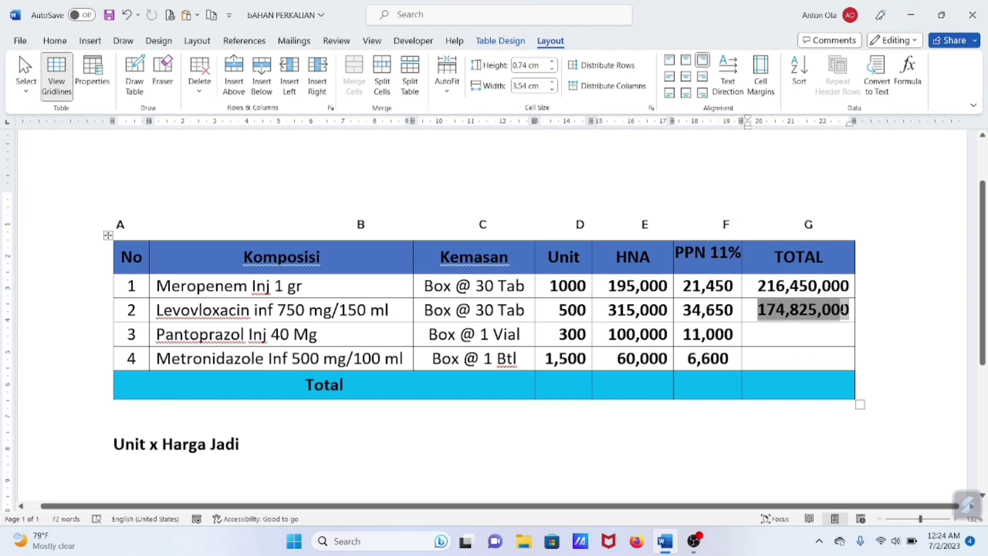
Step: Start a formula in the Pantoprazol row's TOTAL cell and replace the suggestion with the copied =D2*(E2+F2)
left_click(791, 337)
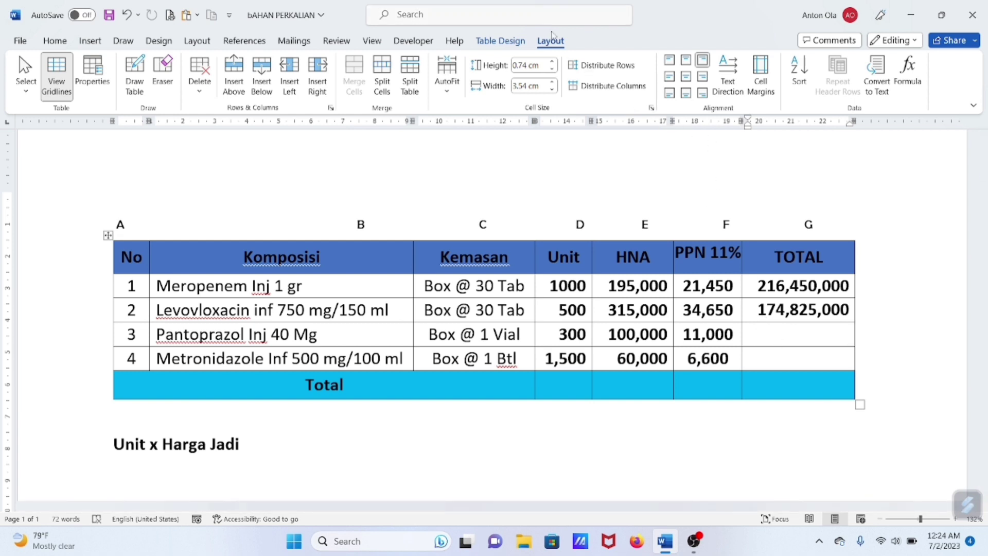
left_click(911, 72)
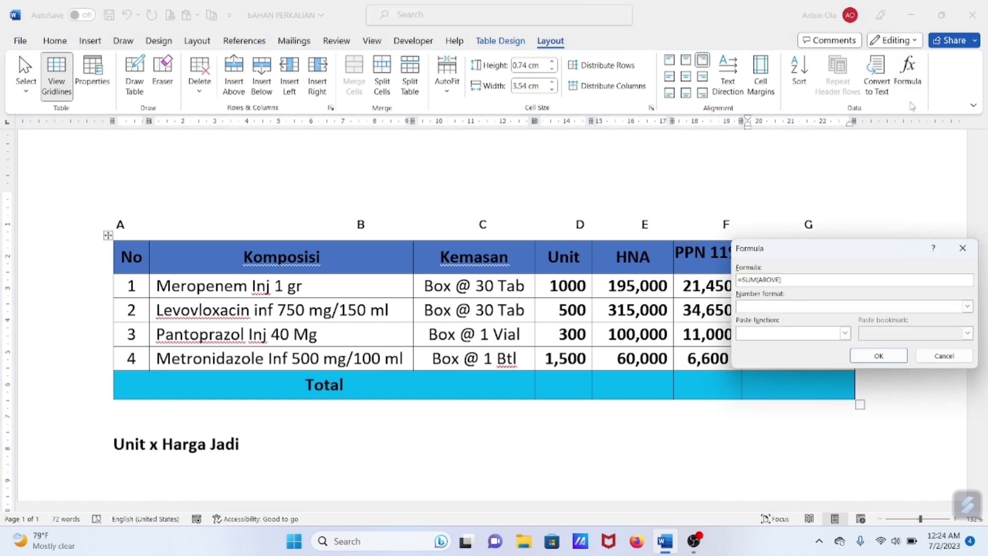
left_click_drag(827, 279, 716, 279)
type("=D2*(E2+F2)")
mouse_move(833, 257)
left_mouse_down()
mouse_move(869, 203)
mouse_move(868, 183)
mouse_move(841, 257)
left_mouse_up()
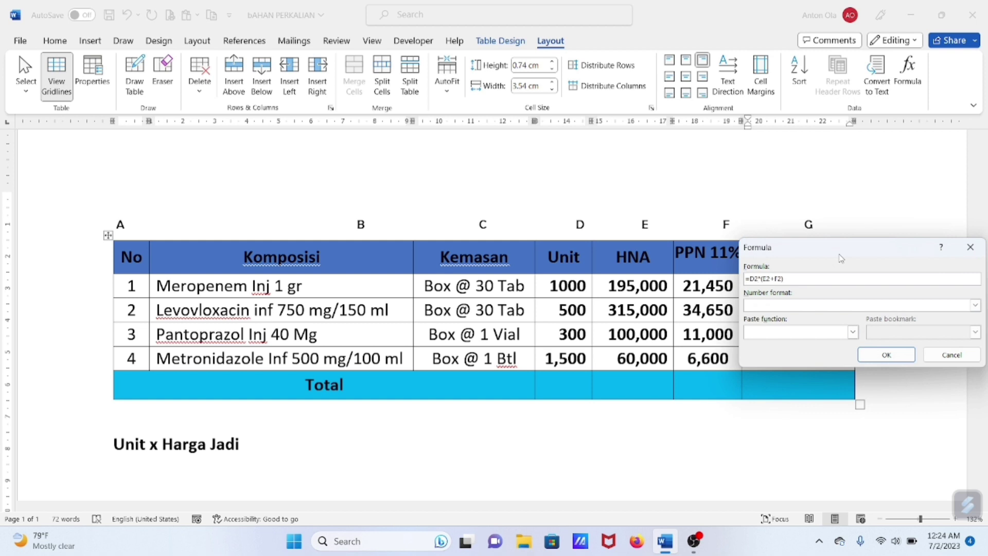
Step: Adapt the Pantoprazol formula to its own row as =D4*(E4+F4) and insert it
left_click(752, 279)
key("BackSpace")
type("4")
left_click(768, 278)
key("BackSpace")
type("4")
left_click(779, 279)
key("BackSpace")
type("4")
left_click(886, 354)
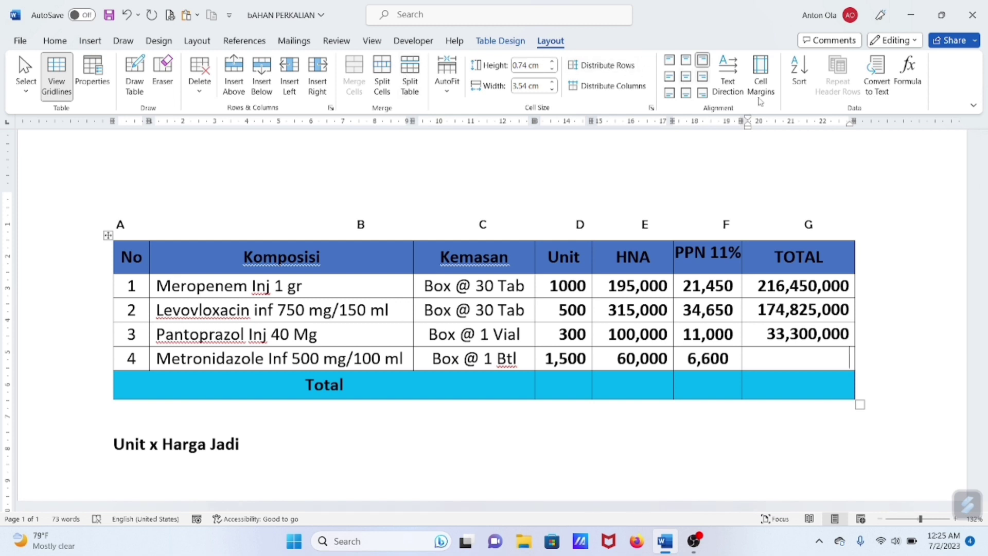
Step: Insert the formula =D5*(E5+F5) in the Metronidazole row's TOTAL cell, adapting the copied =D2*(E2+F2)
left_click(908, 72)
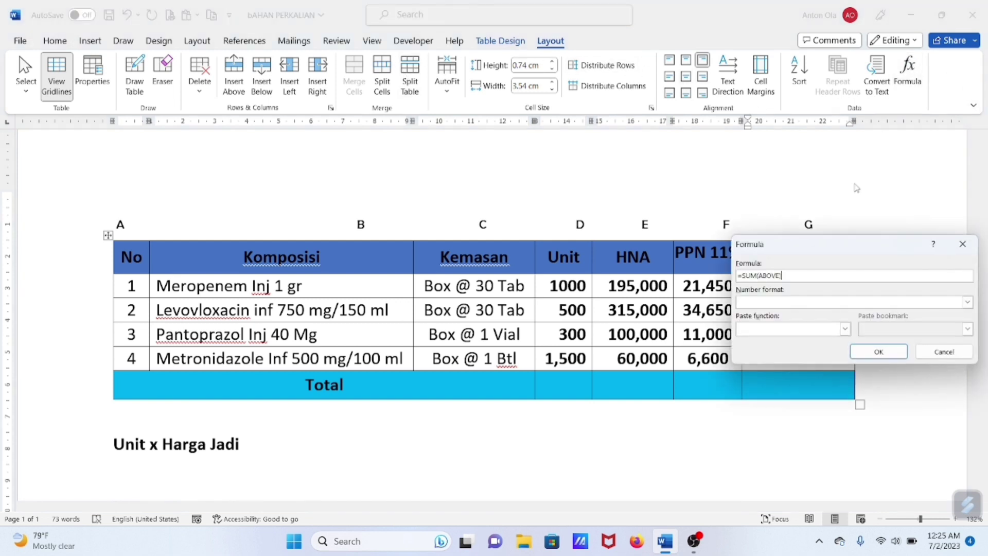
left_click_drag(813, 275, 737, 275)
type("=D2*(E2+F2)")
key("BackSpace")
type("5")
key("BackSpace")
type("5")
key("BackSpace")
type("5")
left_click(888, 354)
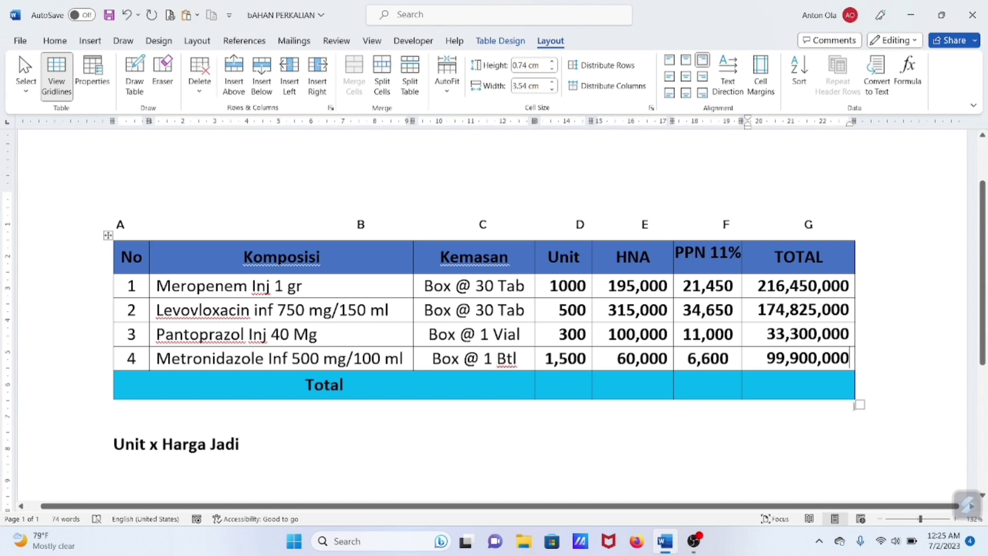
Step: Narrow the table slightly and widen it back until each medicine name fits on one line
left_click_drag(859, 404, 837, 400)
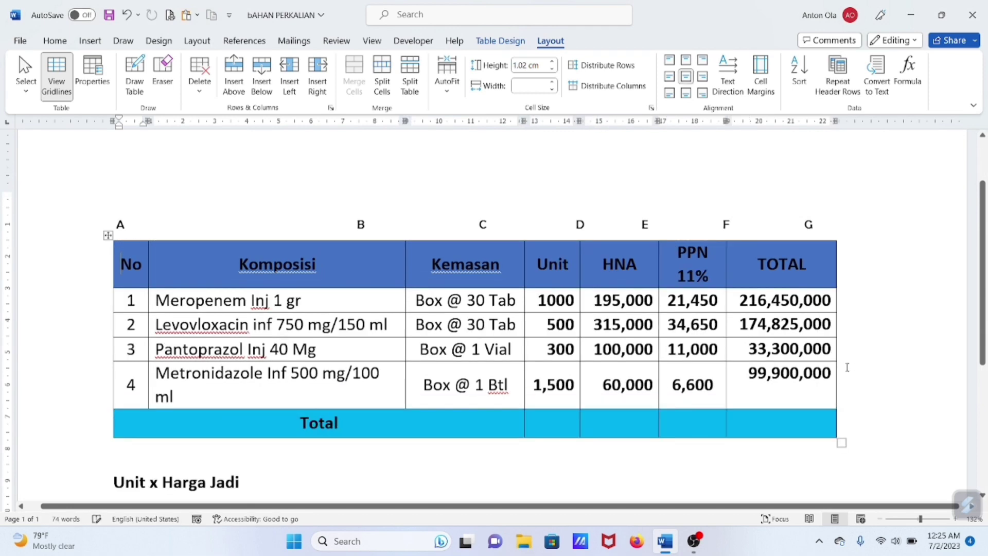
left_click_drag(842, 442, 856, 434)
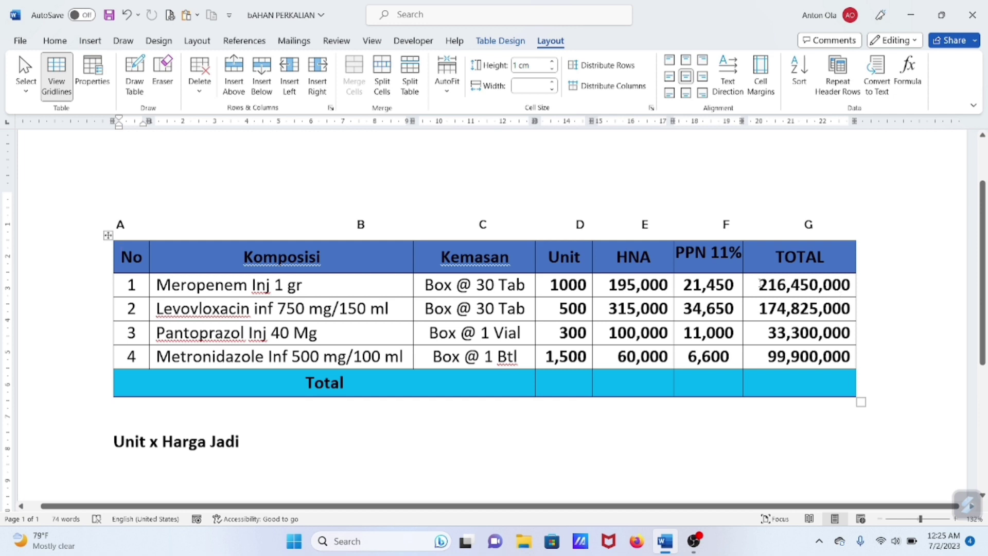
left_click_drag(761, 284, 849, 285)
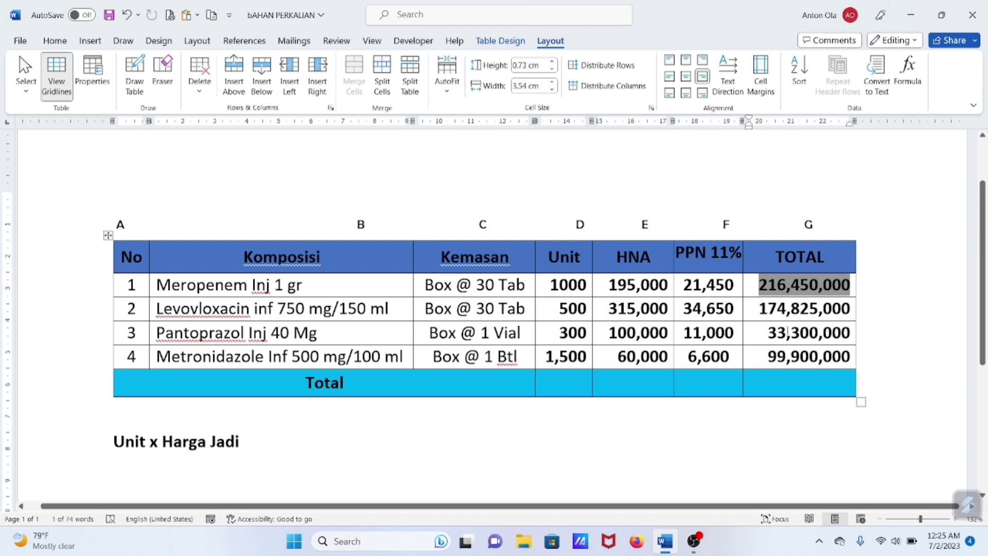
left_click(887, 270)
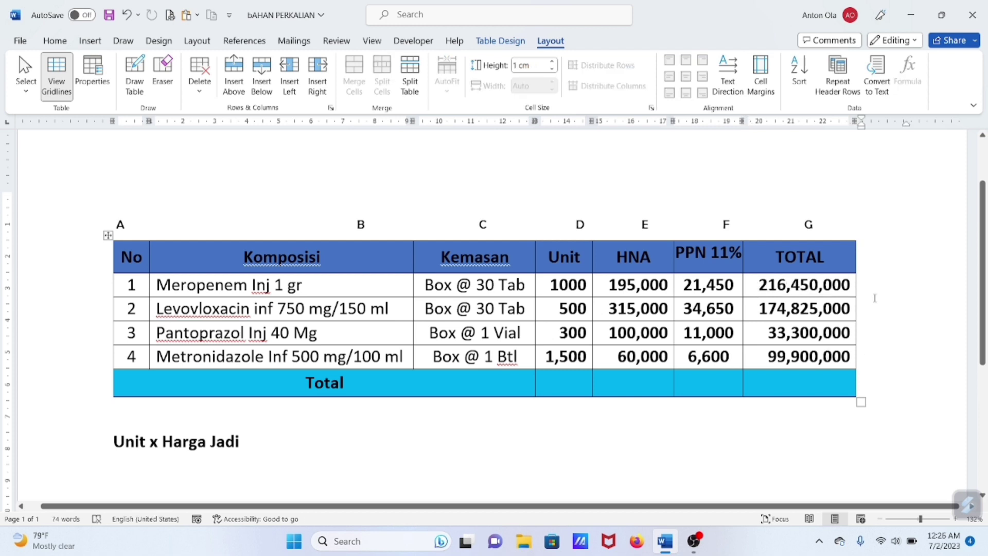
Step: Insert the formula =SUM(ABOVE) in the Total row's TOTAL cell to add up the medicine totals
left_click(781, 379)
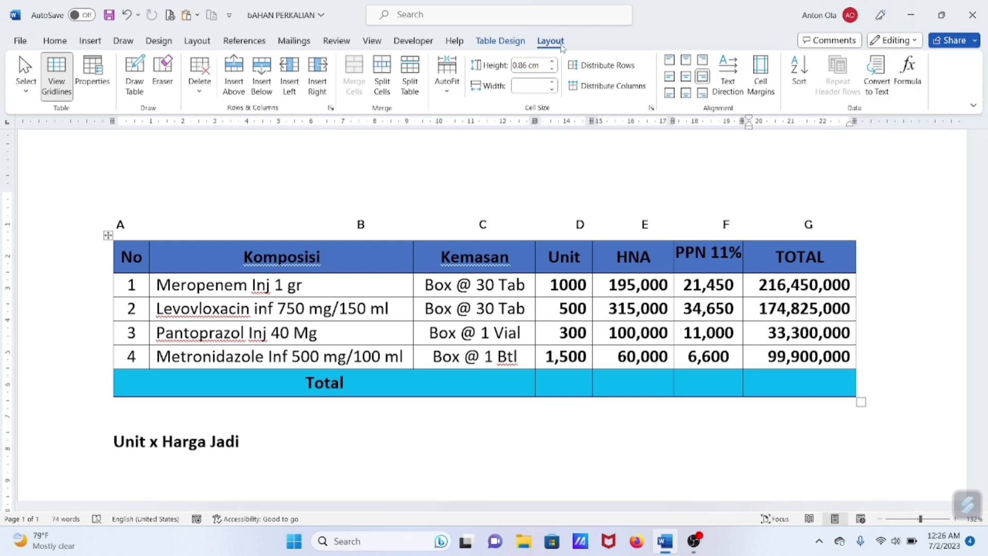
left_click(909, 72)
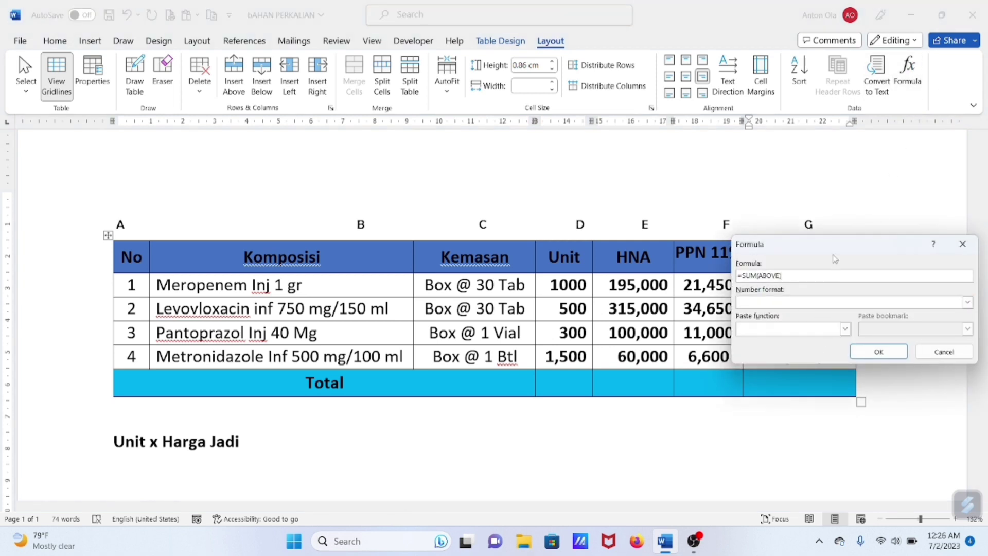
left_click_drag(830, 246, 816, 400)
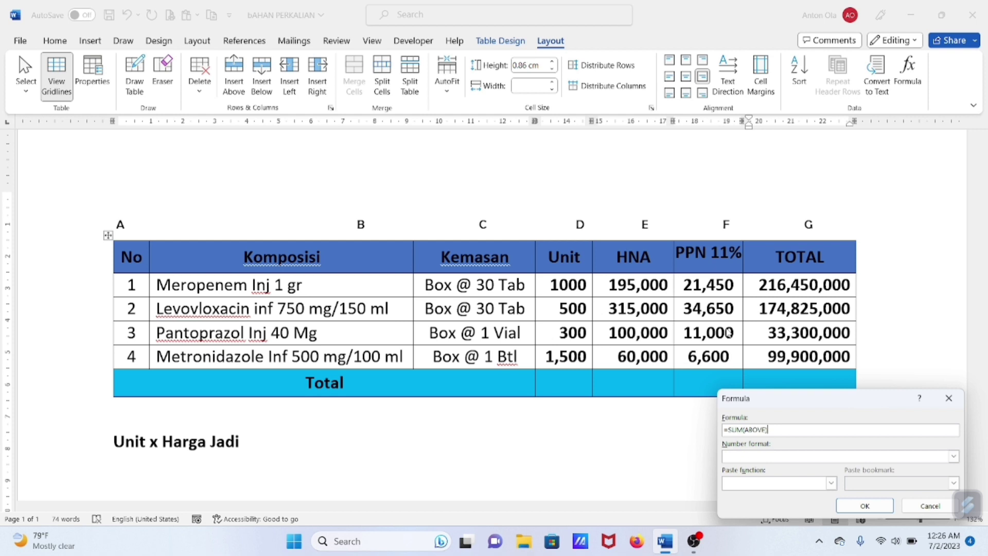
left_click_drag(792, 403, 769, 422)
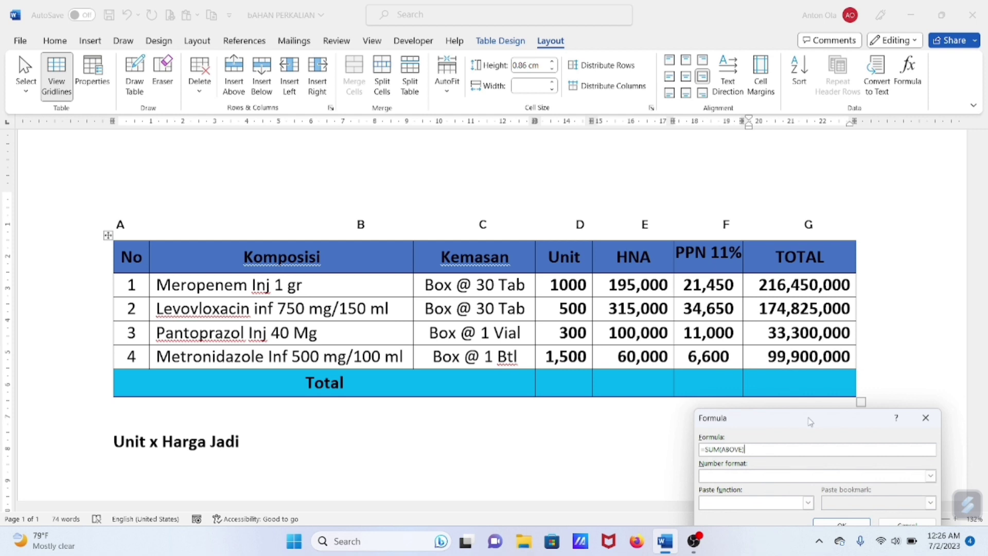
left_click_drag(810, 421, 807, 292)
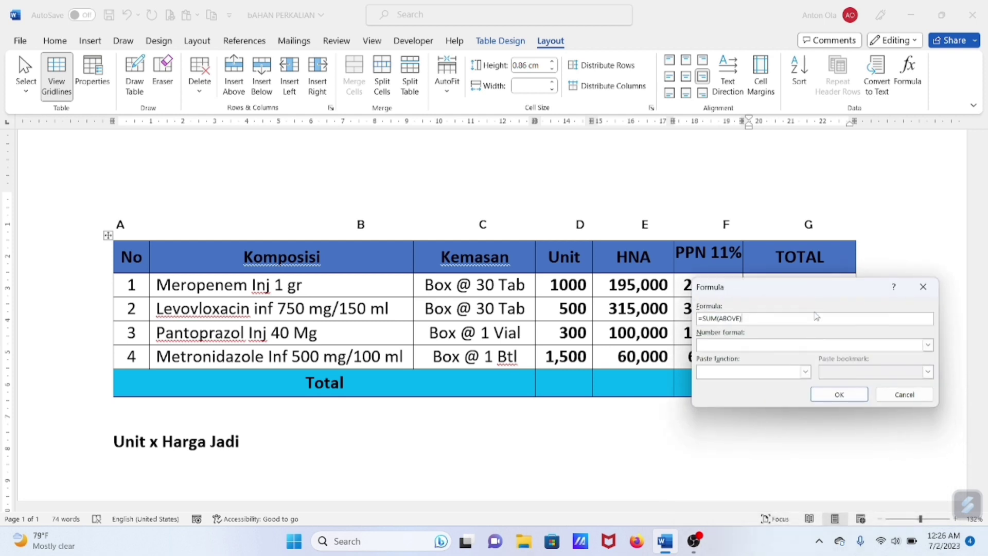
left_click(828, 399)
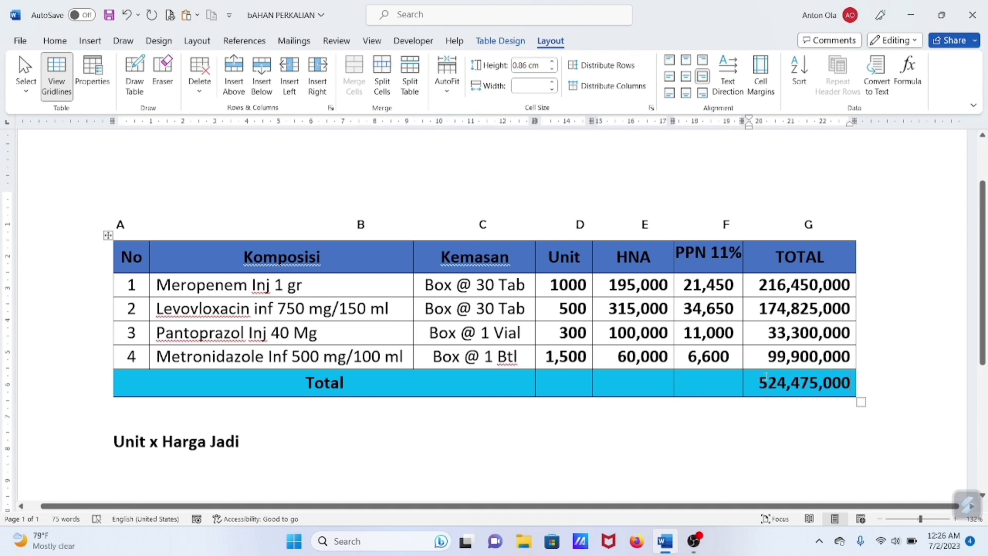
Step: Replace the sum in the Total row's TOTAL cell with the copied formula text =D2*(E2+F2)
left_click_drag(766, 381, 852, 383)
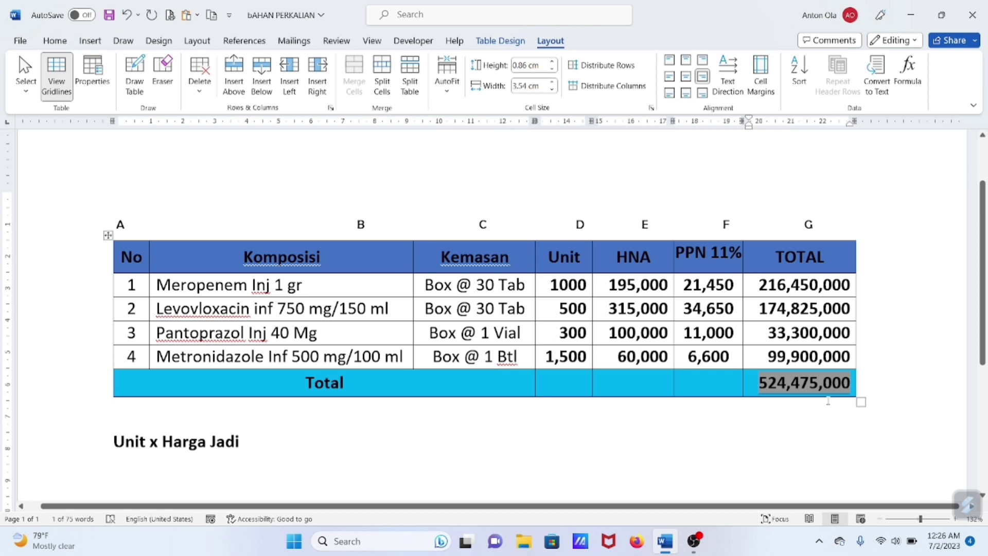
left_click(806, 416)
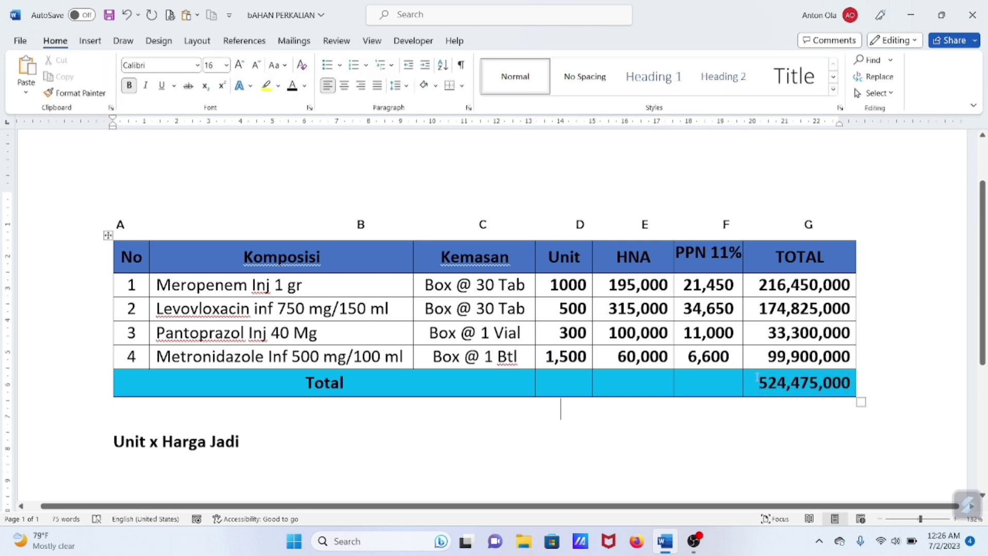
left_click_drag(757, 380, 853, 376)
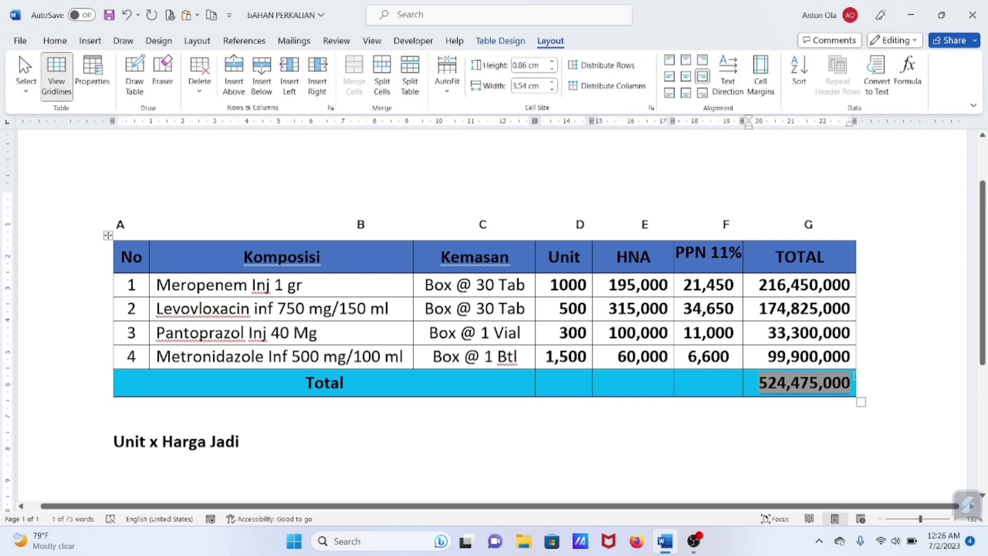
type("=D2*(E2+F2)")
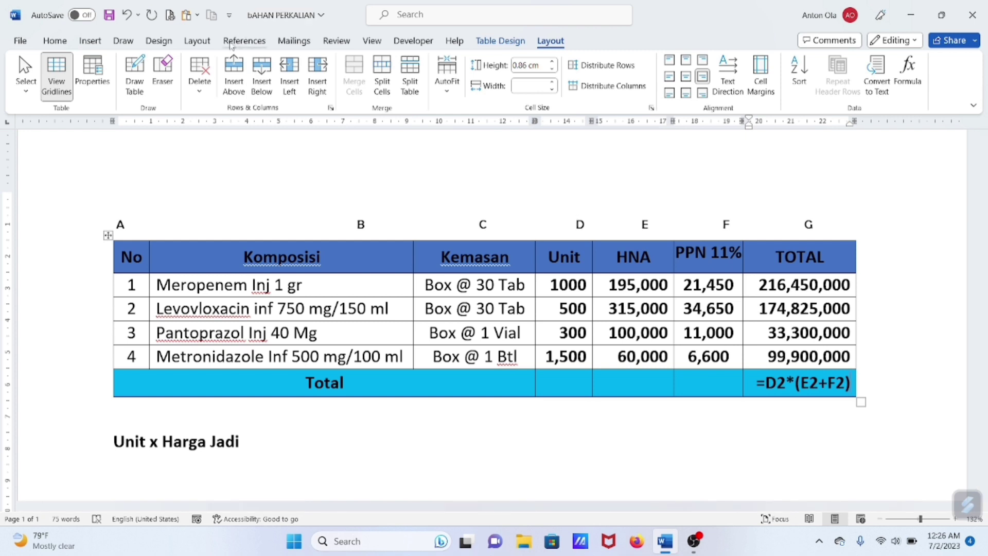
Step: Undo the formula paste in the Total row's TOTAL cell and copy the restored sum field into that row's PPN 11% cell
left_click(127, 15)
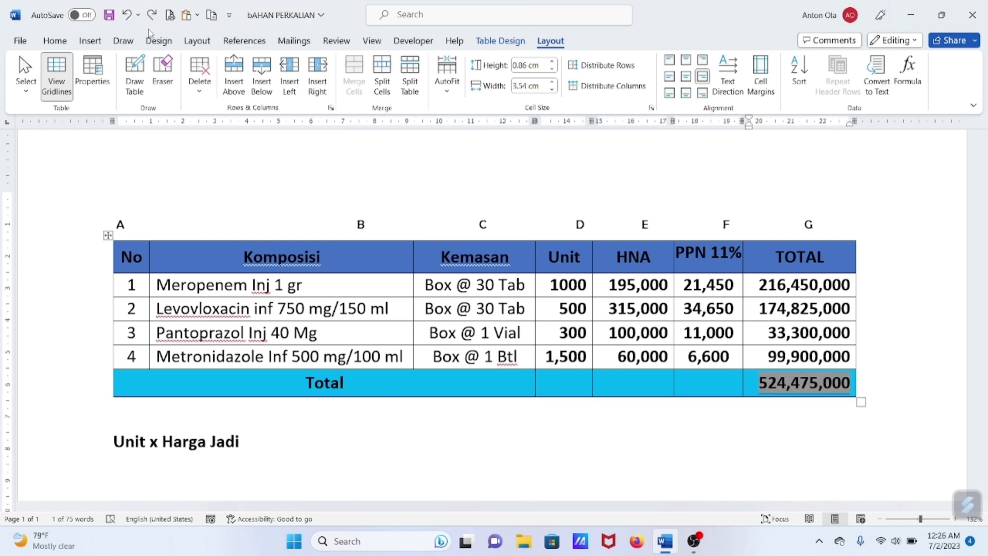
left_click(704, 383)
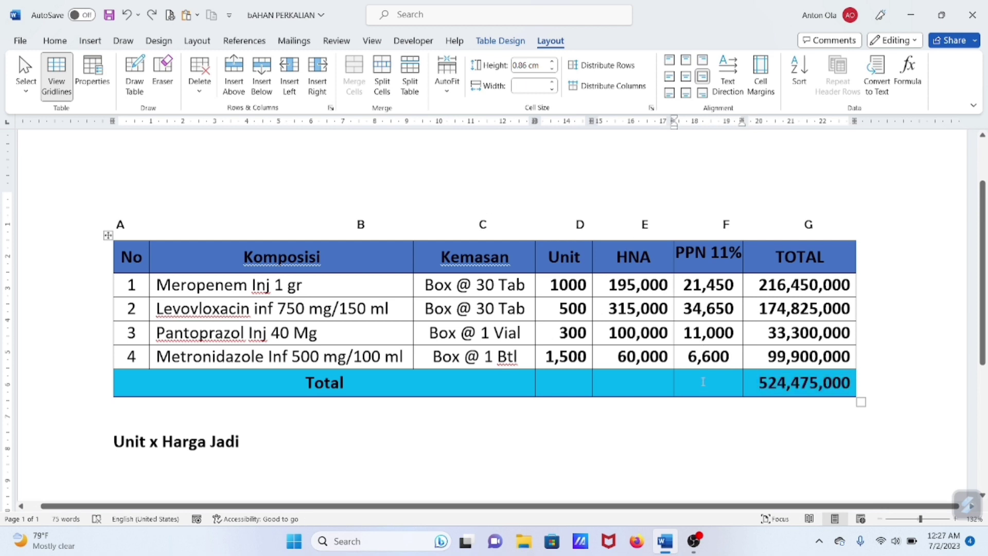
type("524,475,000")
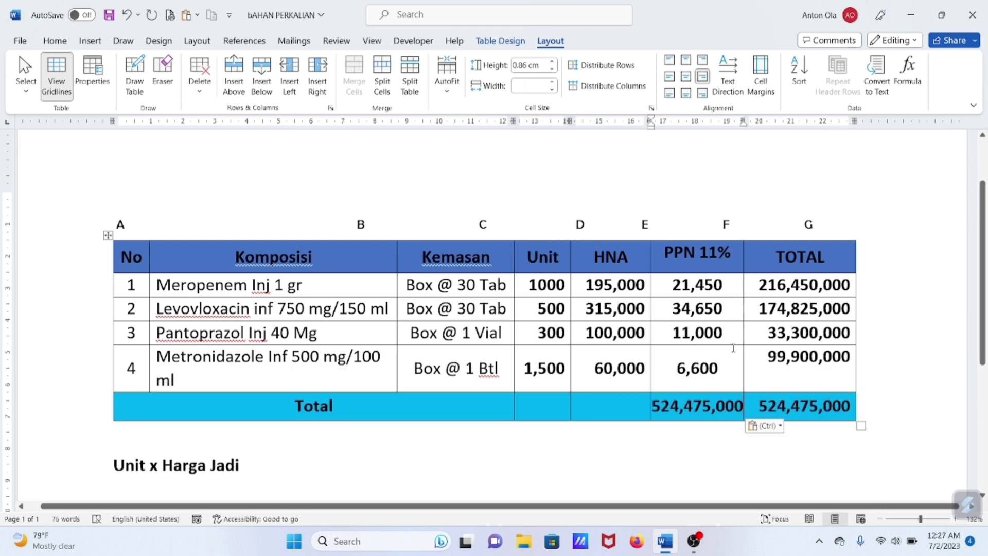
Step: Update the pasted sum field in the Total row's PPN 11% cell so it adds up its own column
left_click(734, 348)
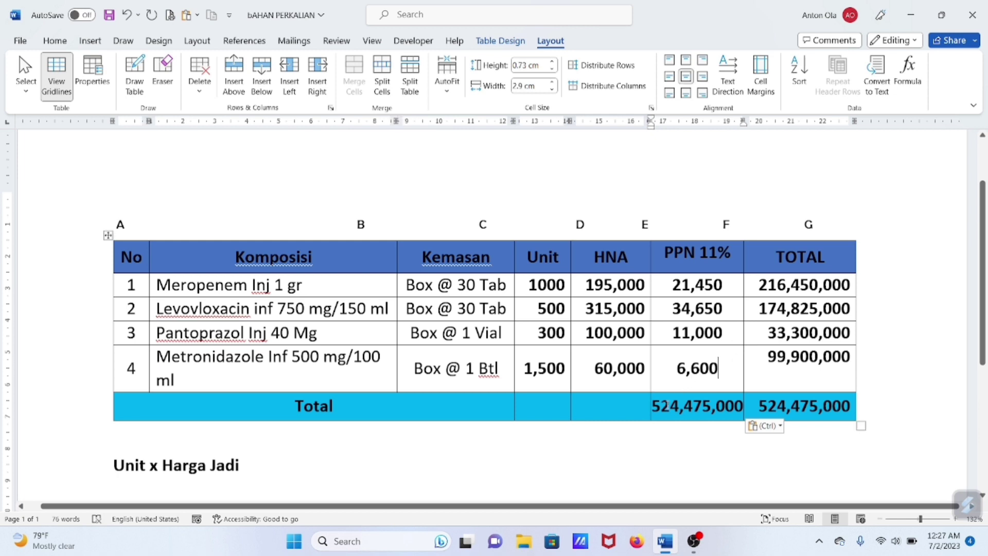
left_click_drag(654, 407, 723, 408)
key("ctrl+c")
right_click(723, 408)
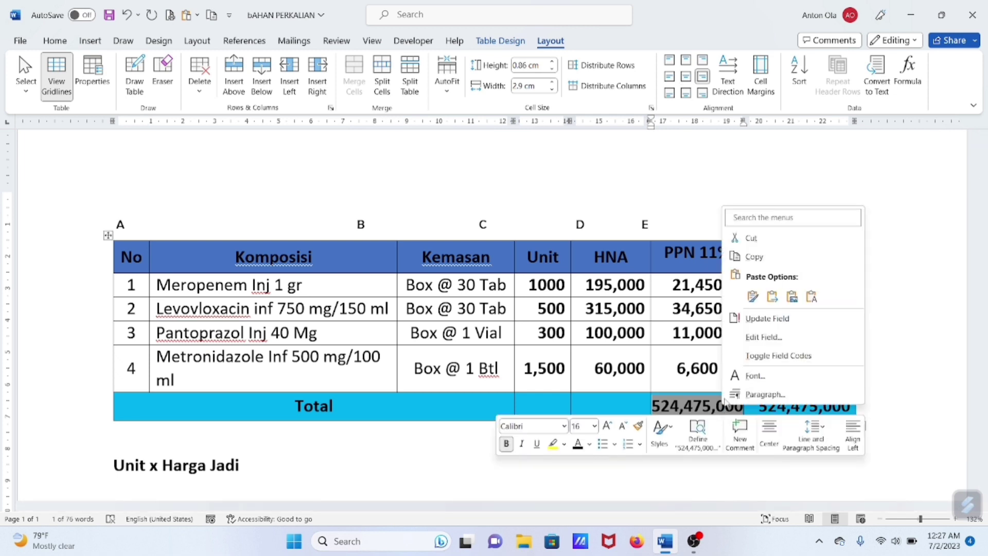
left_click(781, 322)
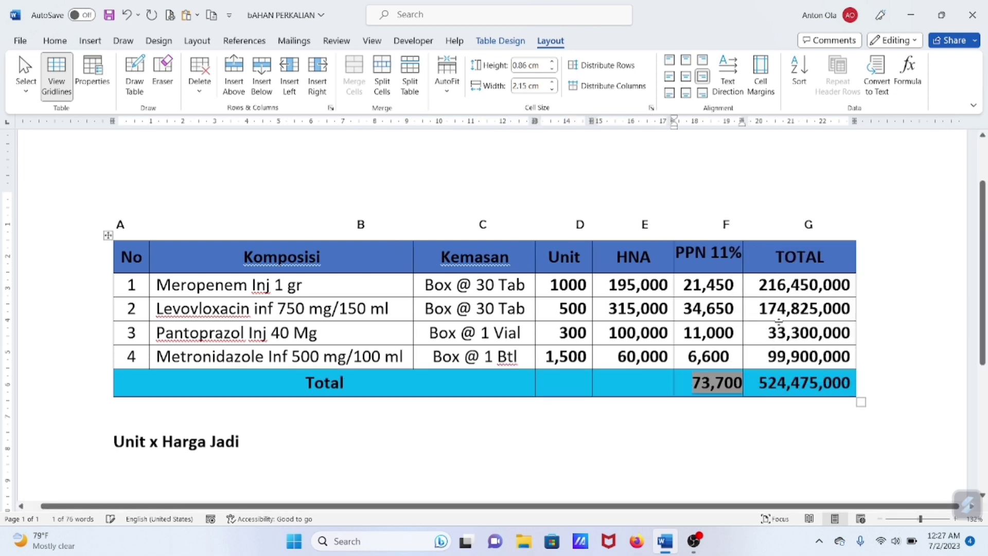
Step: Paste the copied sum field into the Total row's HNA cell and update it to add up the HNA values
left_click(623, 376)
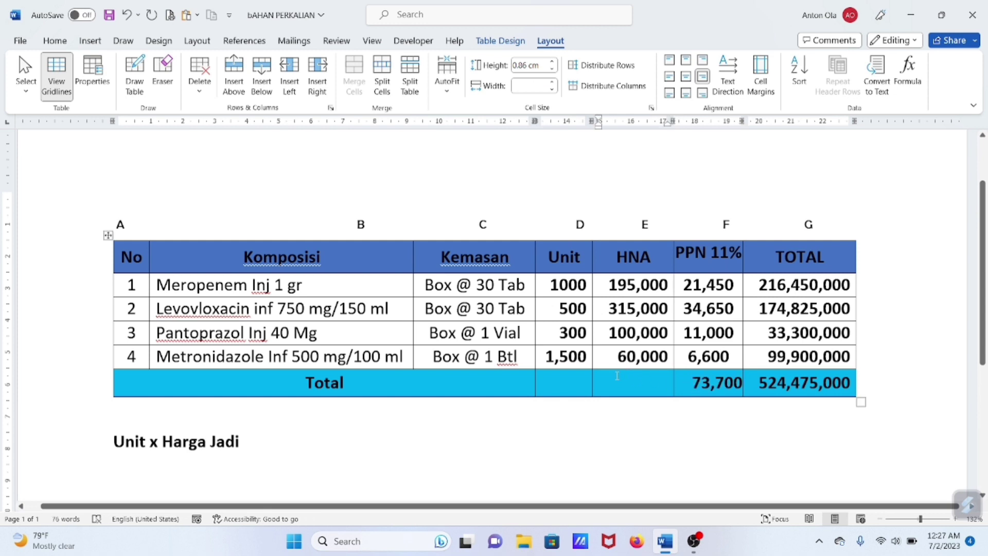
key("ctrl+v")
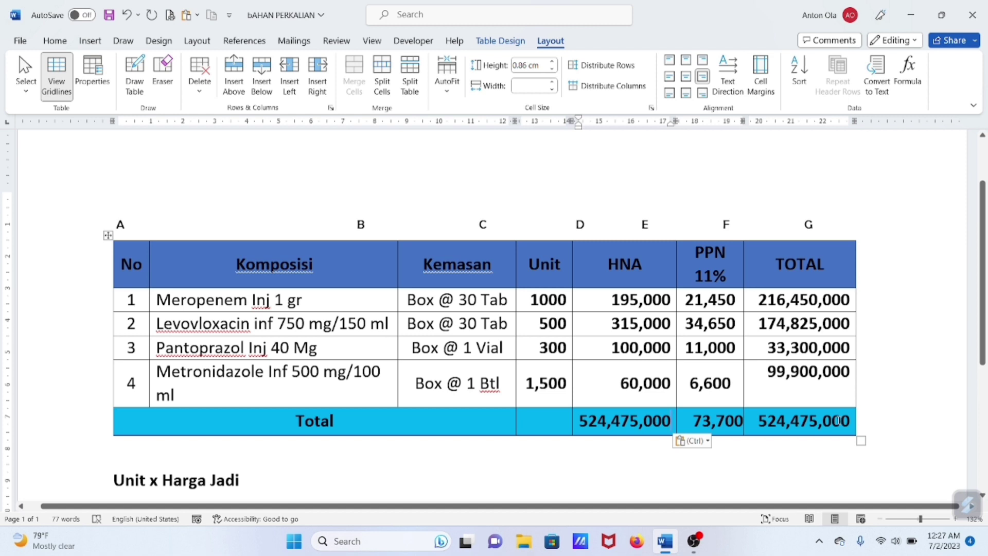
left_click_drag(584, 419, 672, 421)
key("ctrl+c")
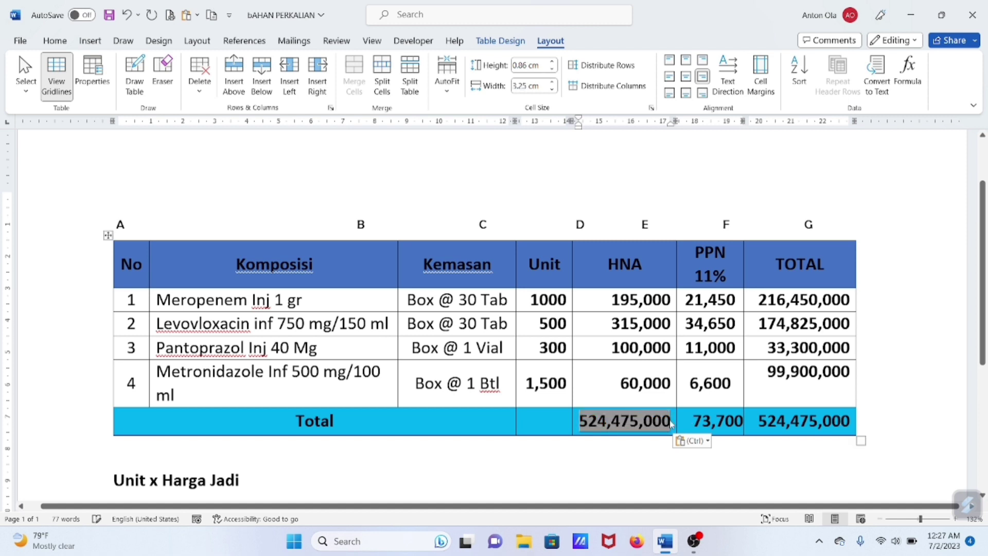
right_click(647, 423)
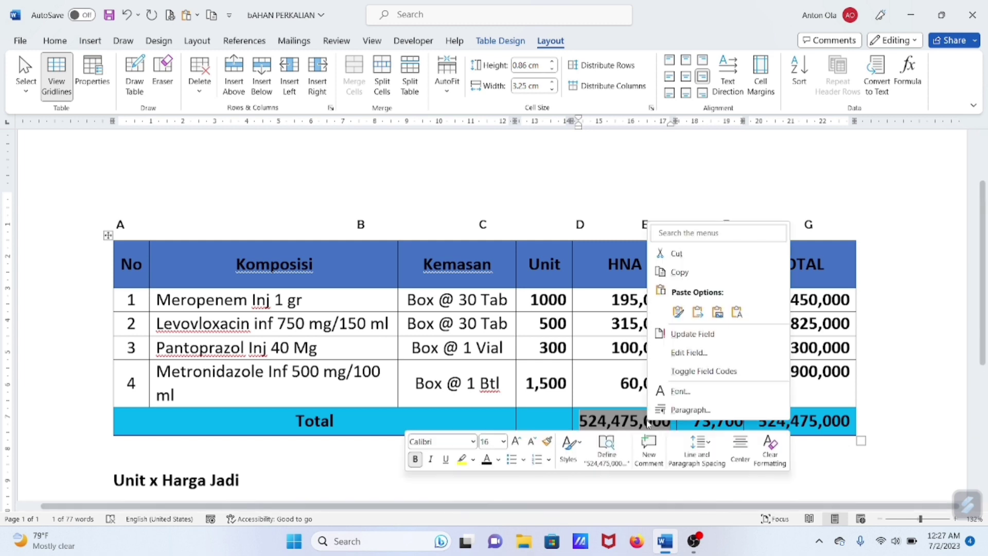
key("F9")
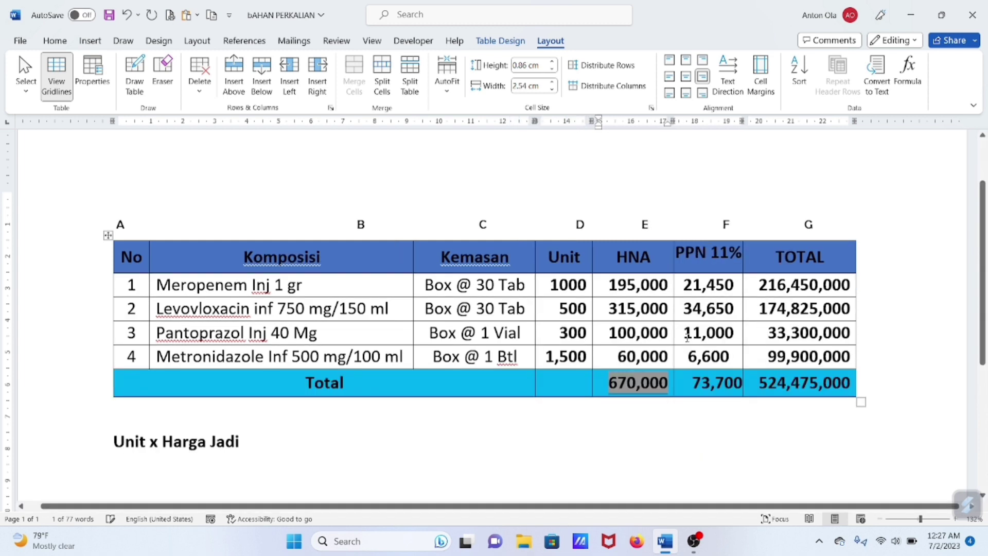
Step: Paste the copied sum field into the Total row's Unit cell and update it to add up the units
left_click(561, 387)
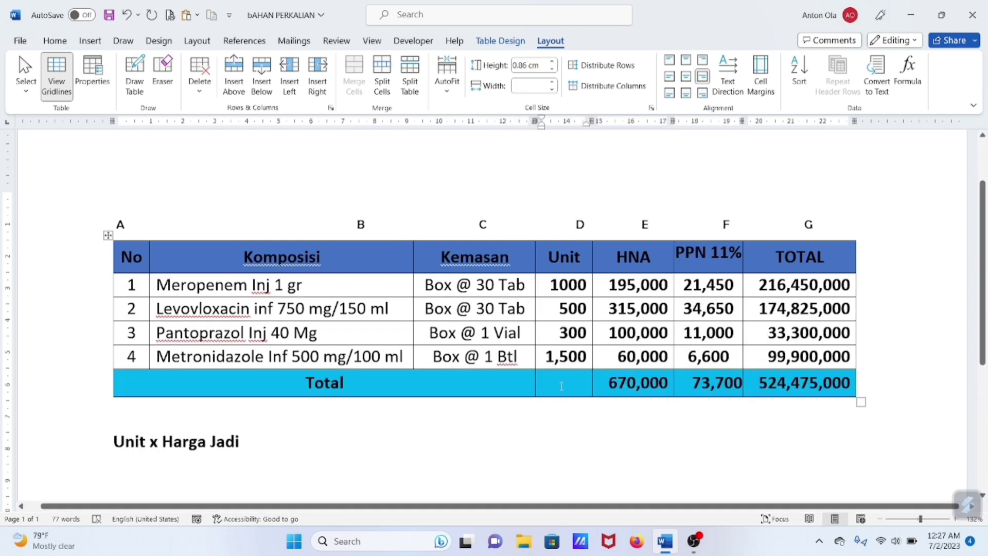
key("ctrl+v")
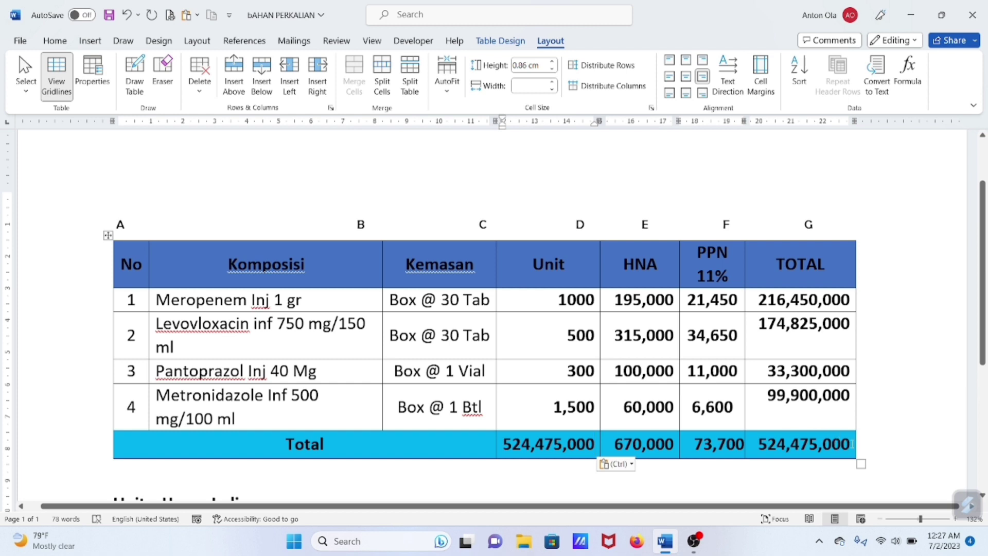
double_click(853, 444)
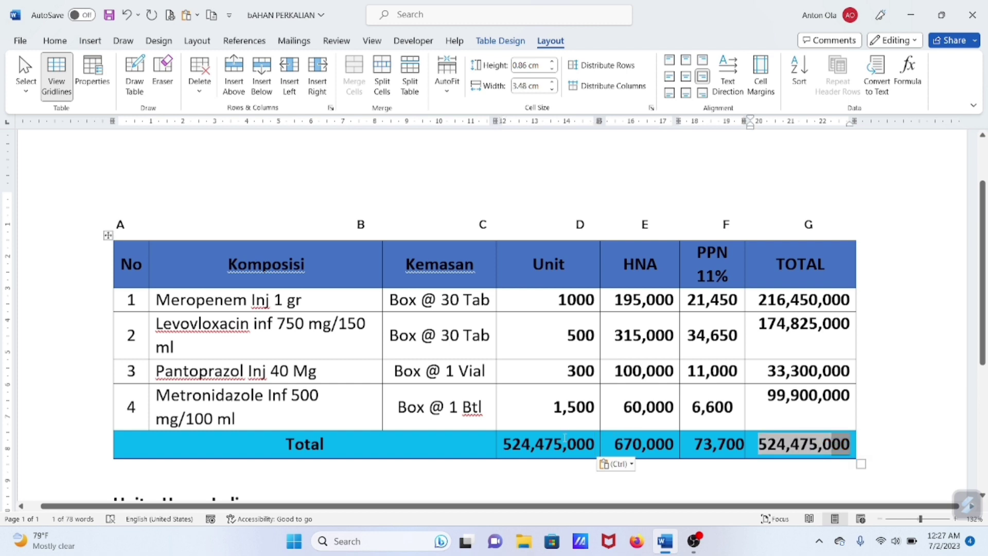
double_click(564, 442)
left_click_drag(505, 444, 594, 445)
right_click(581, 445)
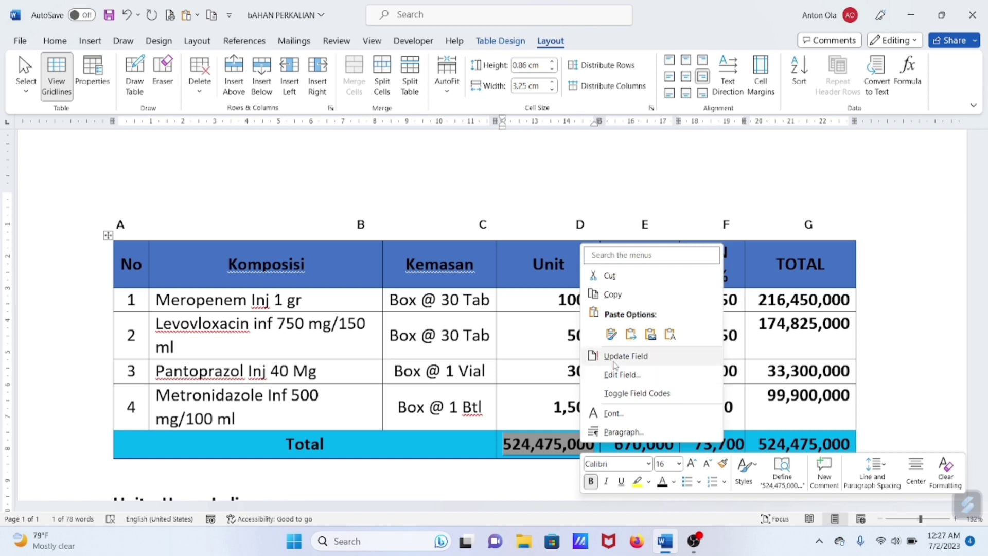
left_click(615, 358)
left_click(599, 425)
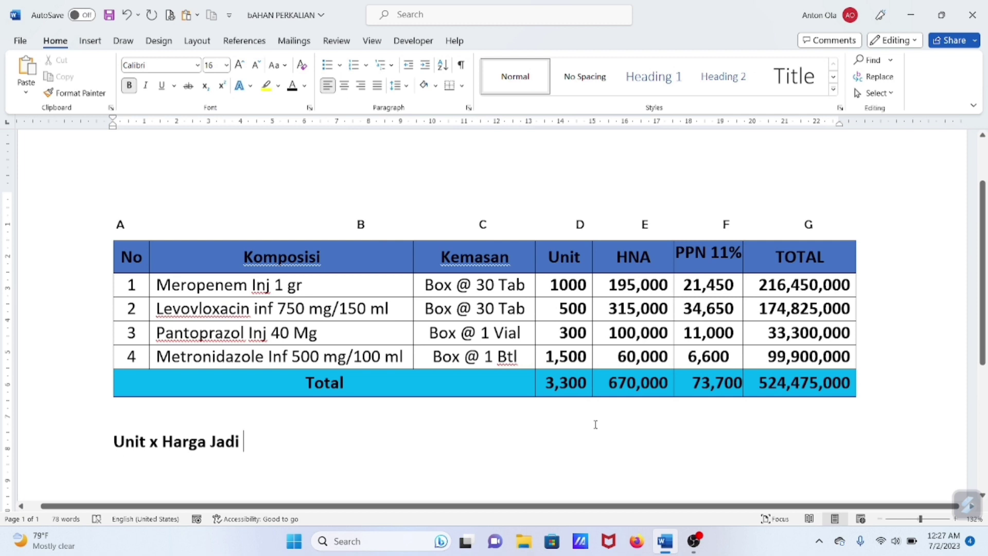
key("Up")
scroll(589, 425, "down", 1)
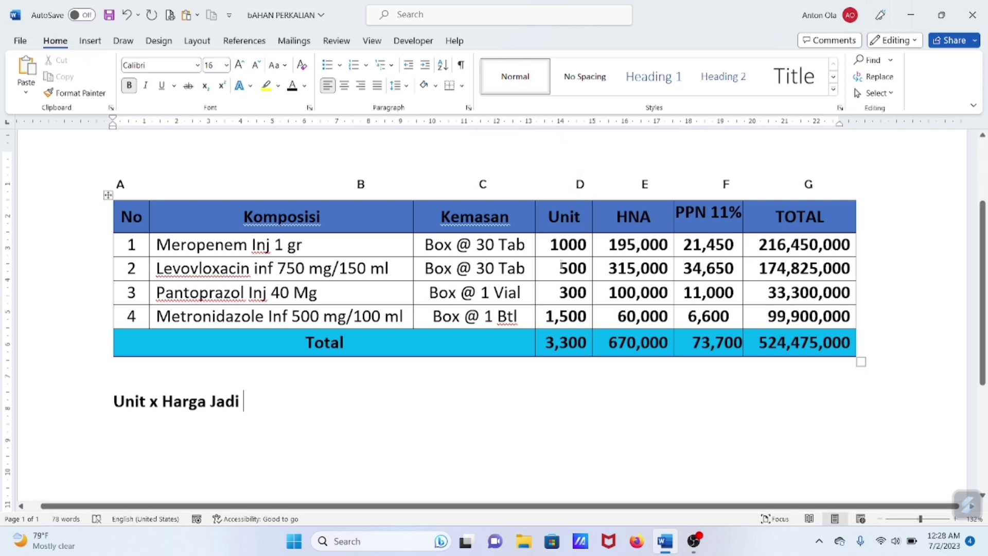
left_click(576, 291)
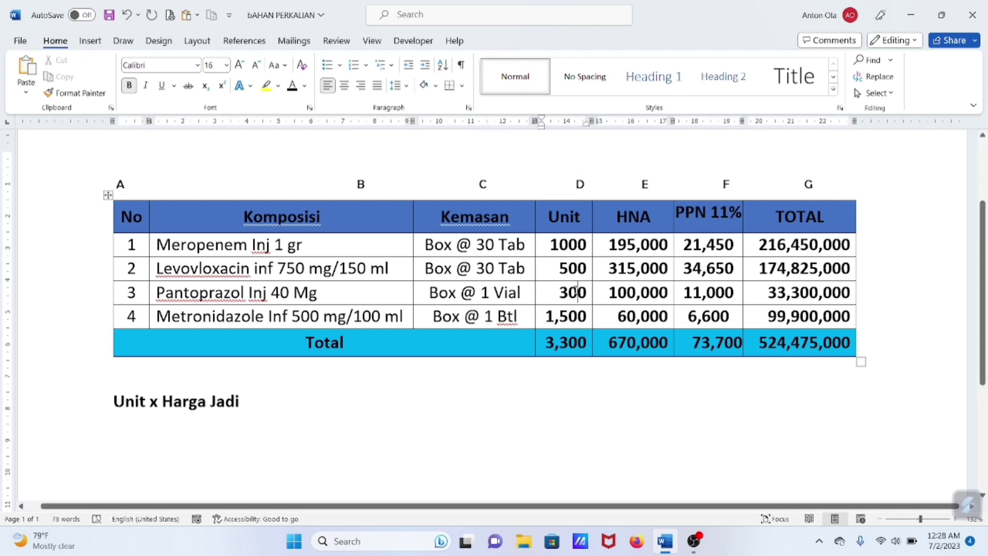
left_click(553, 268)
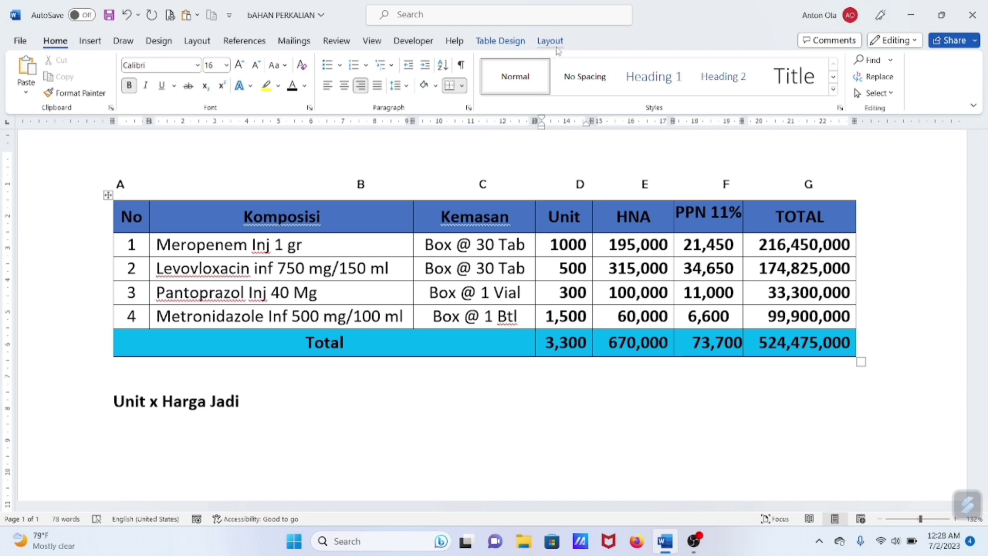
left_click(531, 405)
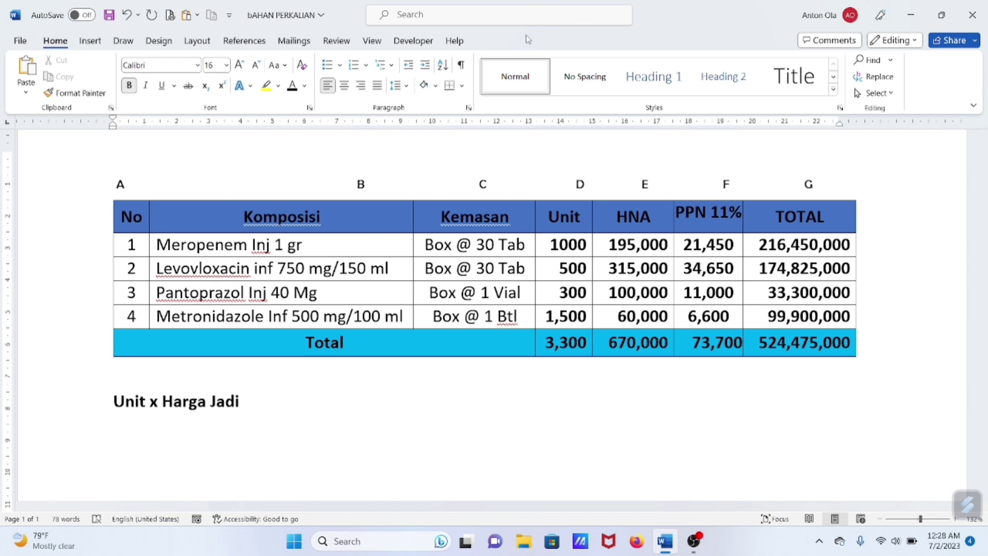
left_click(197, 41)
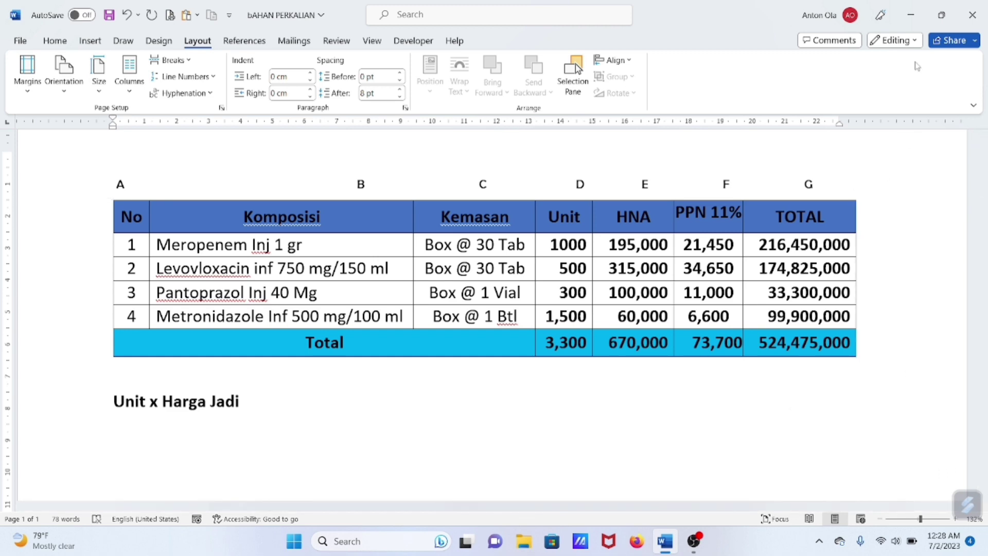
left_click(912, 16)
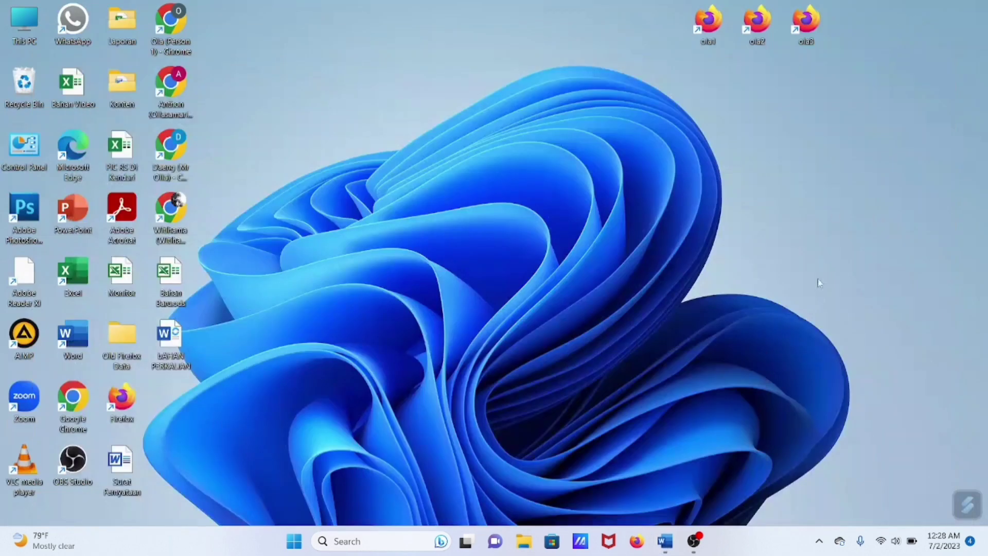
left_click(646, 479)
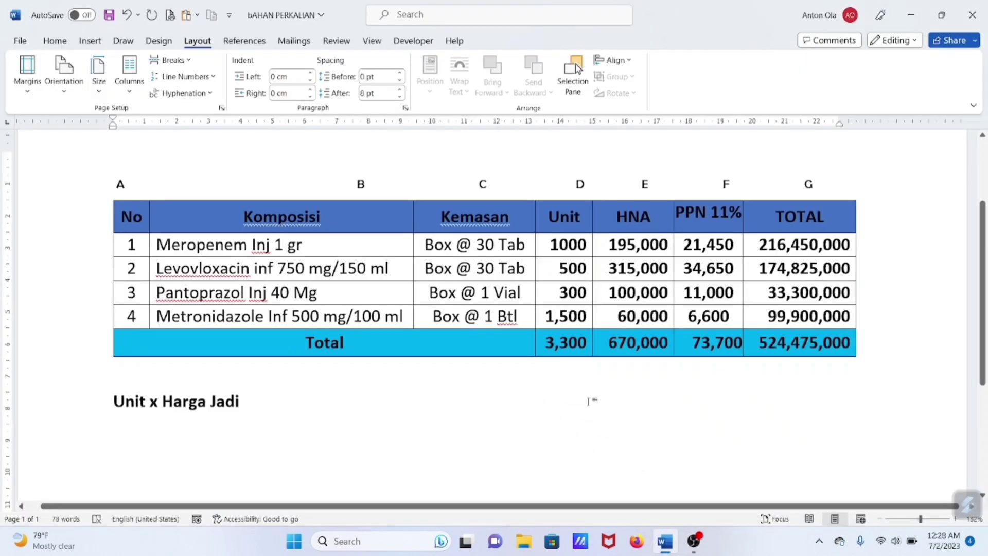